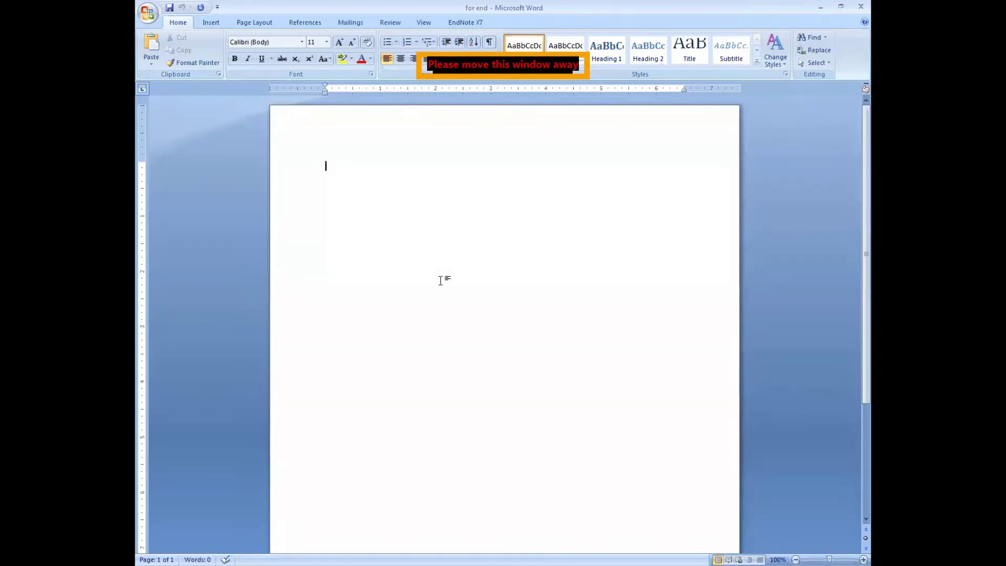
text(My name is)
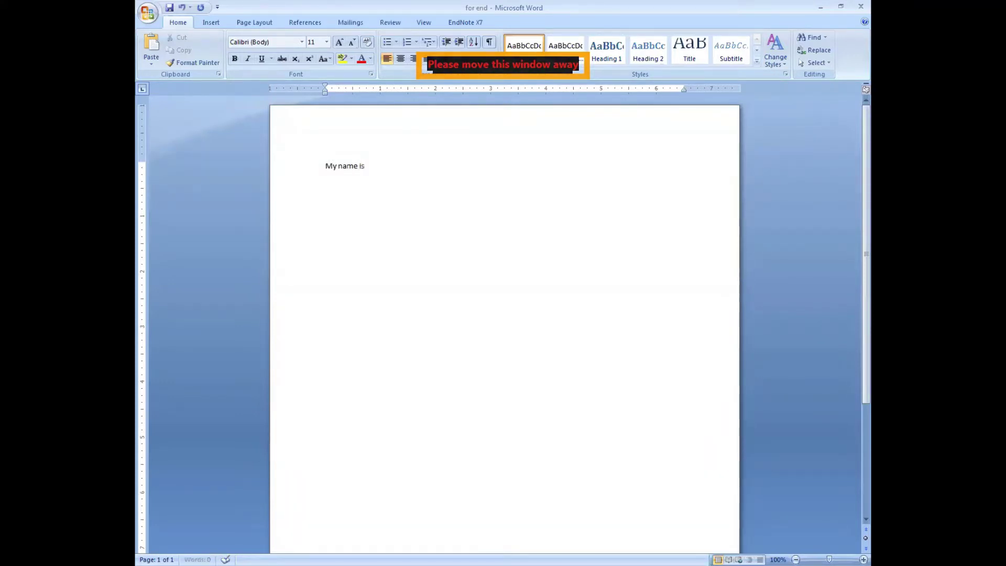
text( fida)
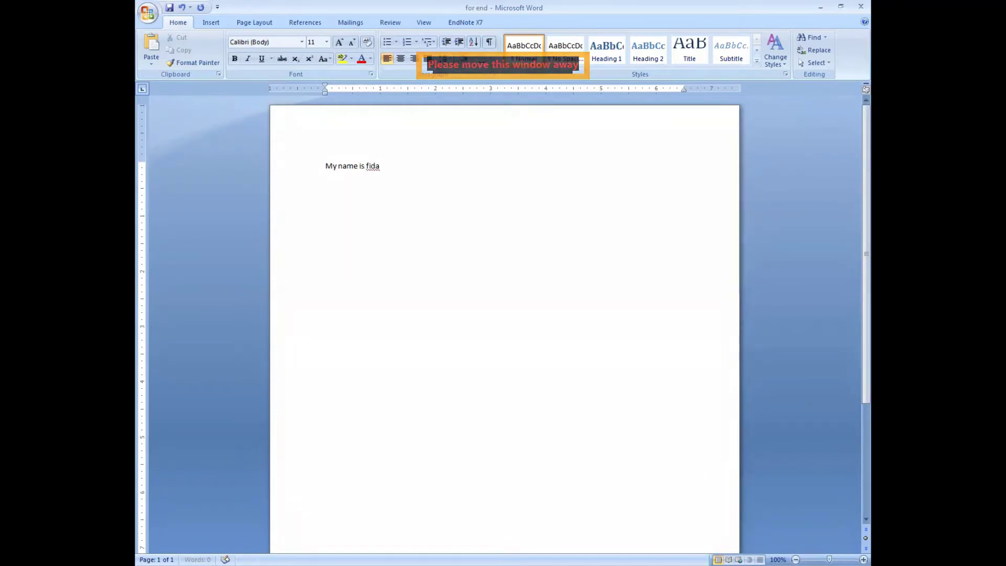
key(Return)
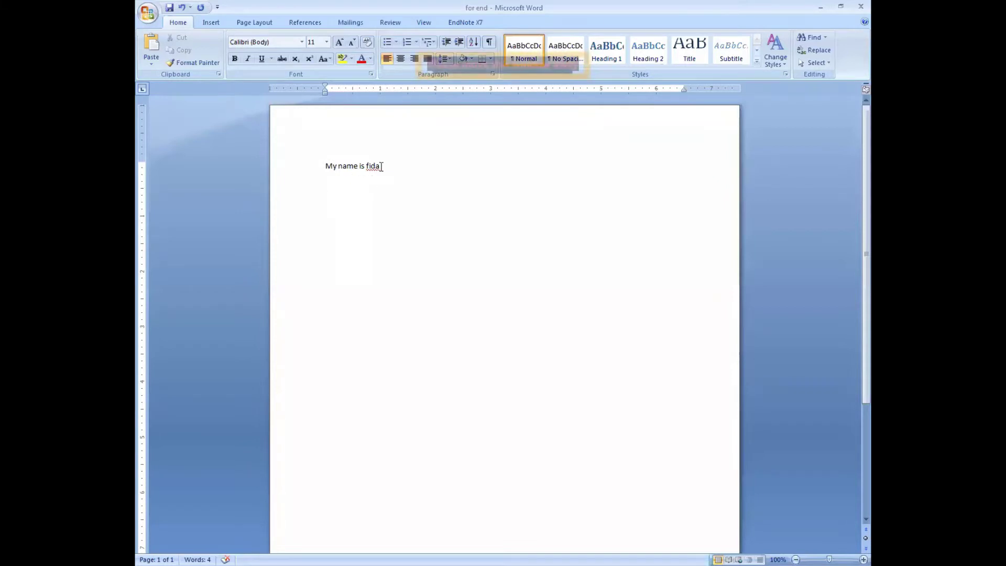
drag(377, 164, 319, 166)
key(Delete)
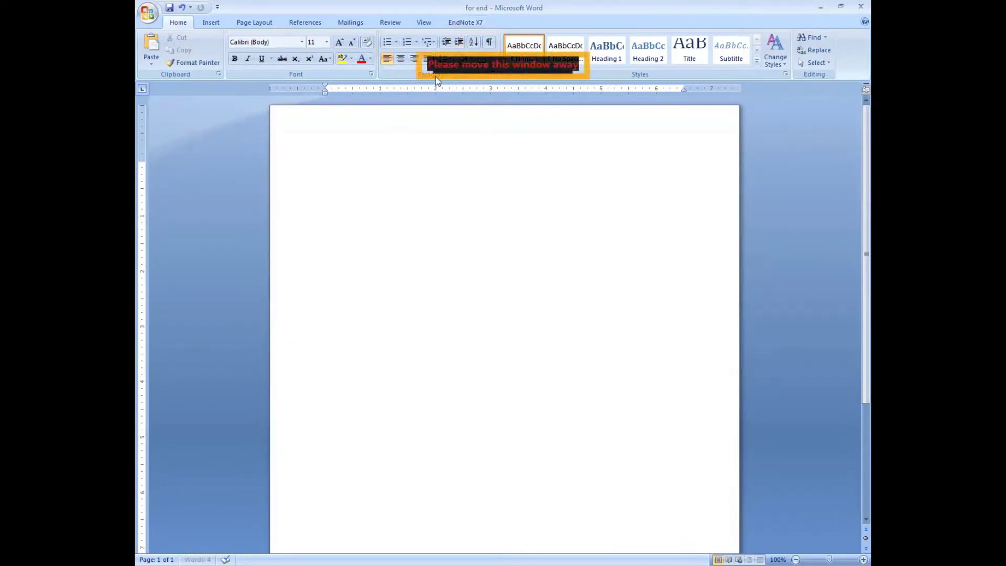
click(466, 23)
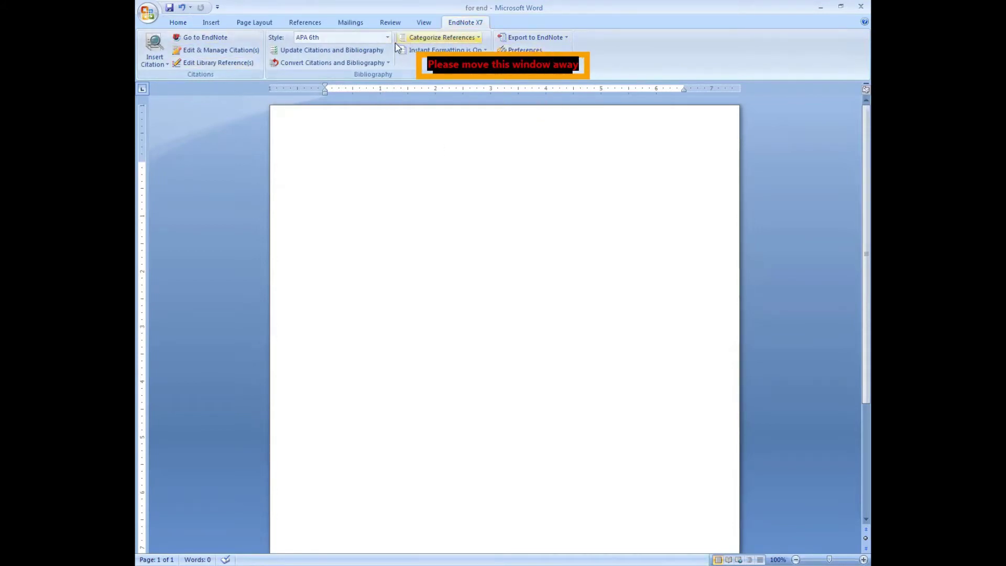
click(178, 23)
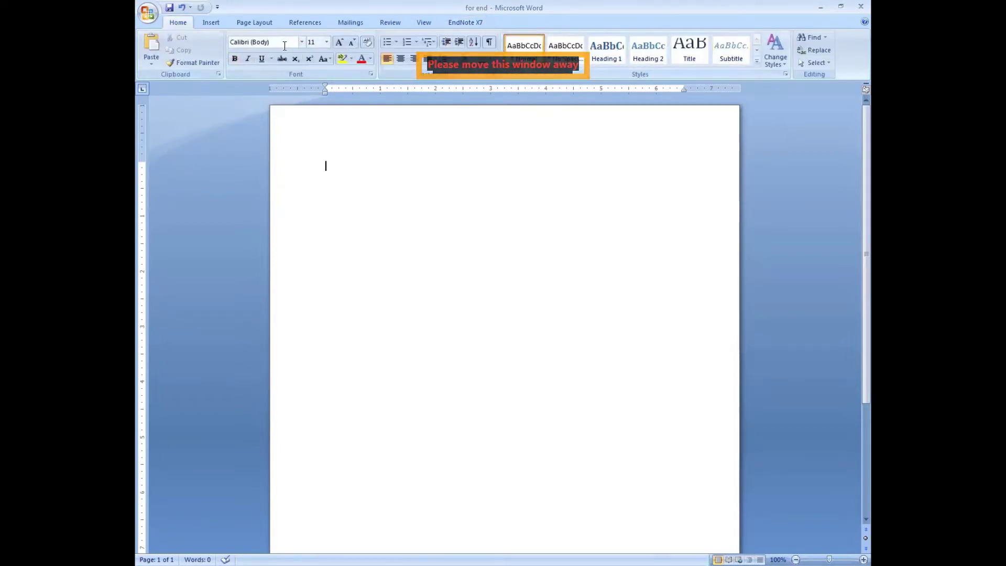
click(210, 23)
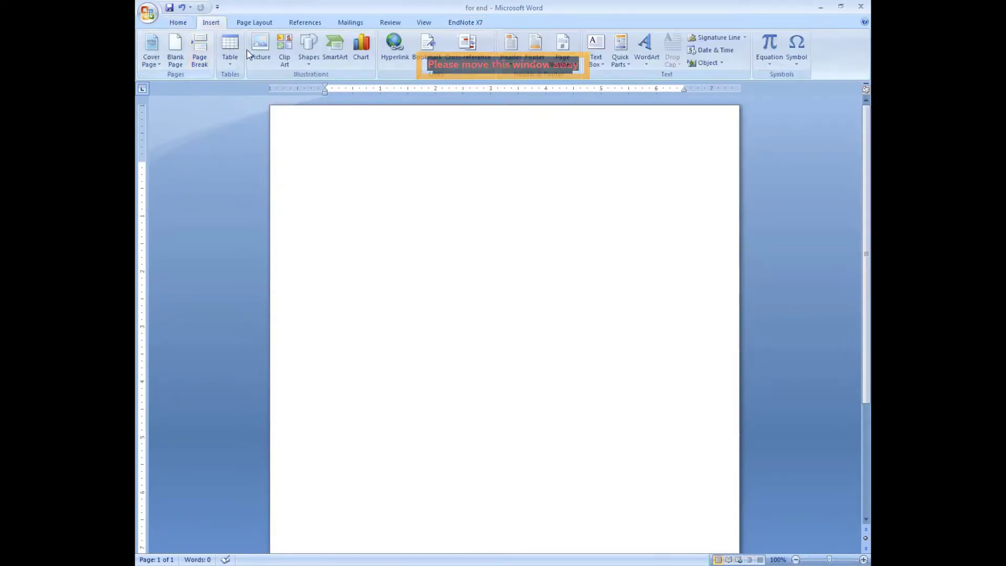
click(302, 23)
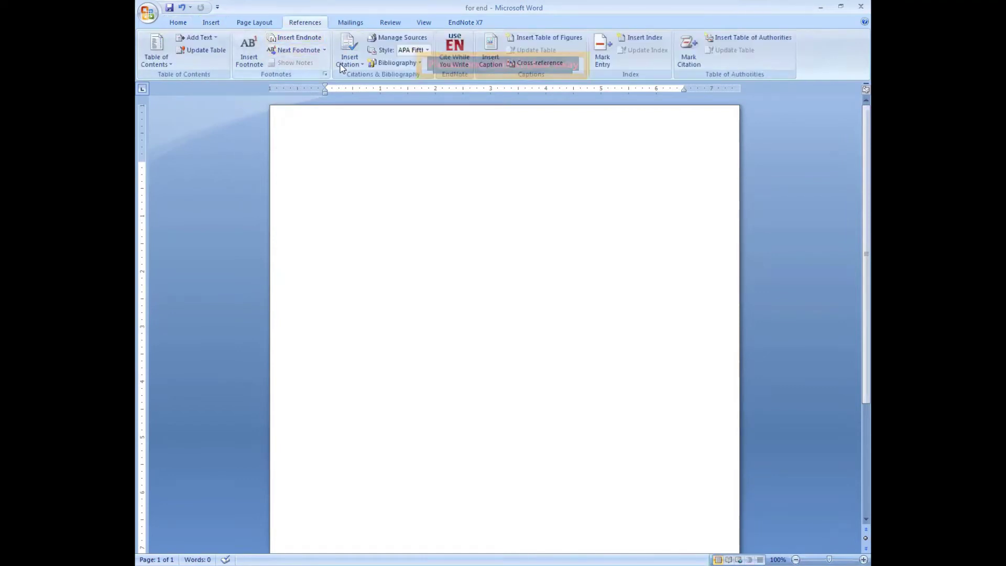
Switch from Word to EndNote and create a new reference library named PhD Botany in the Documents library
click(457, 23)
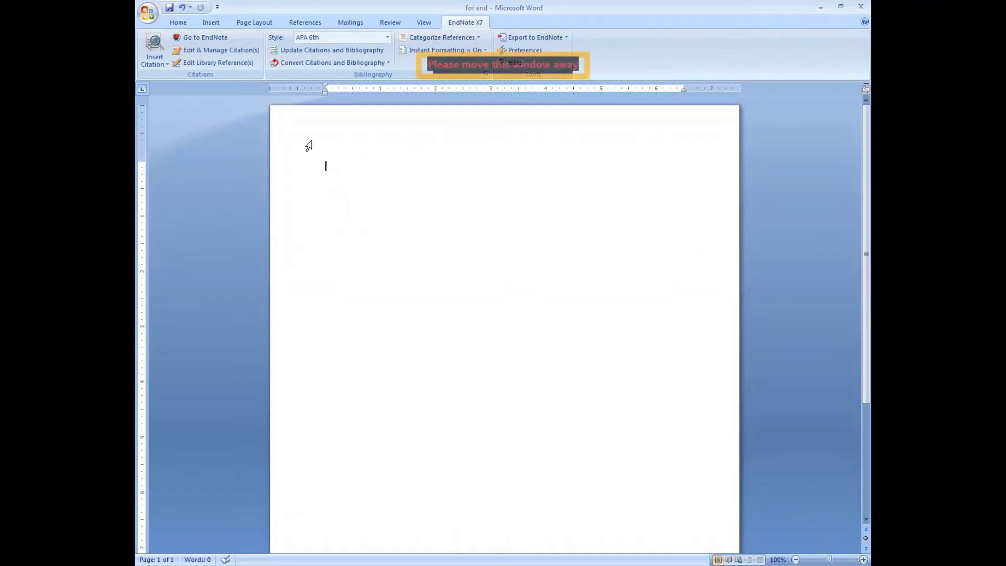
click(200, 42)
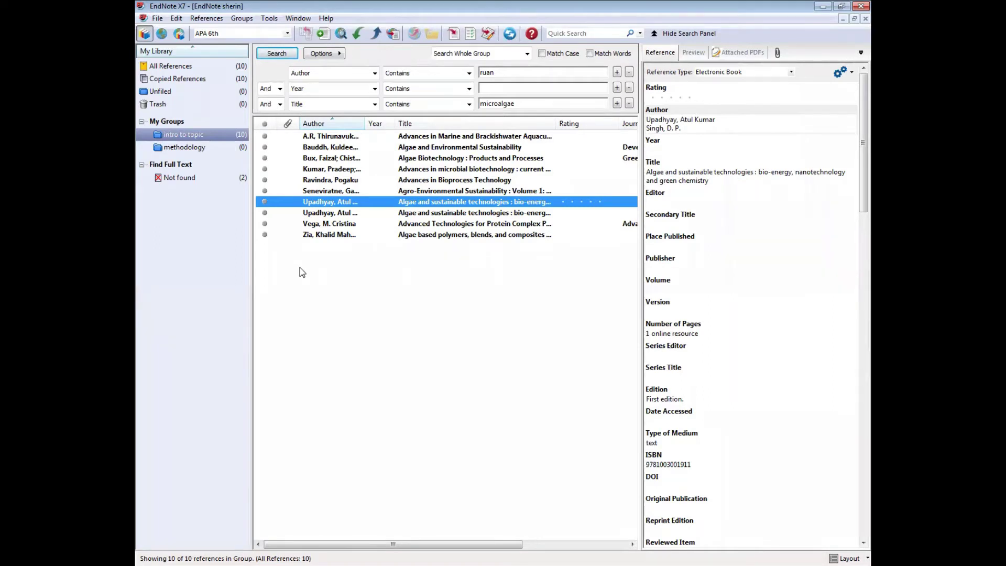
click(156, 21)
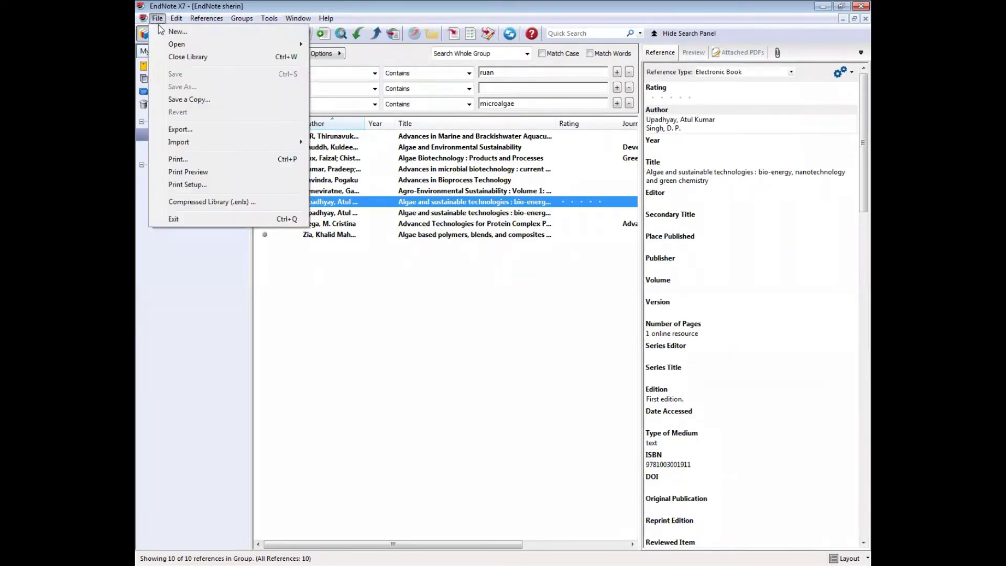
click(174, 34)
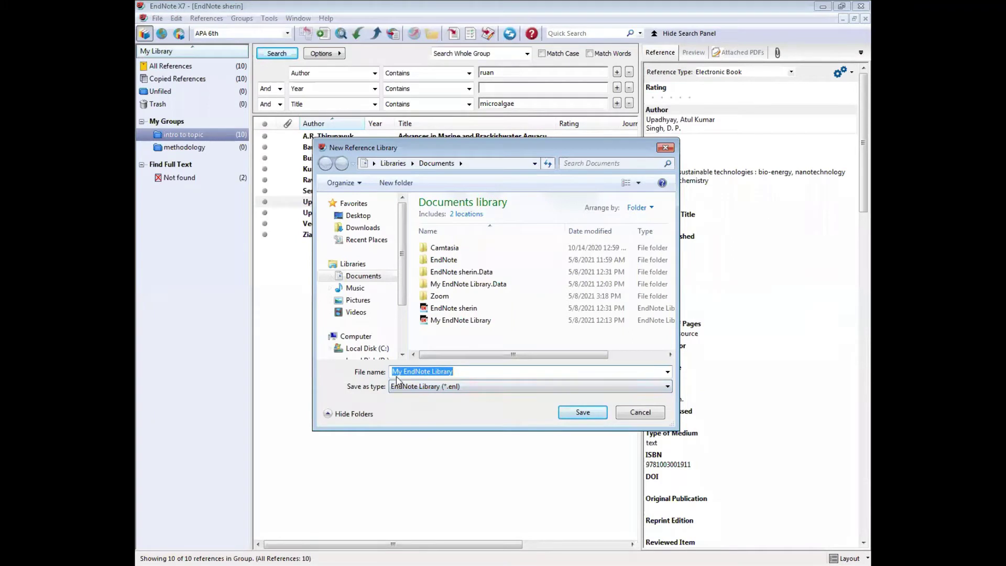
click(464, 372)
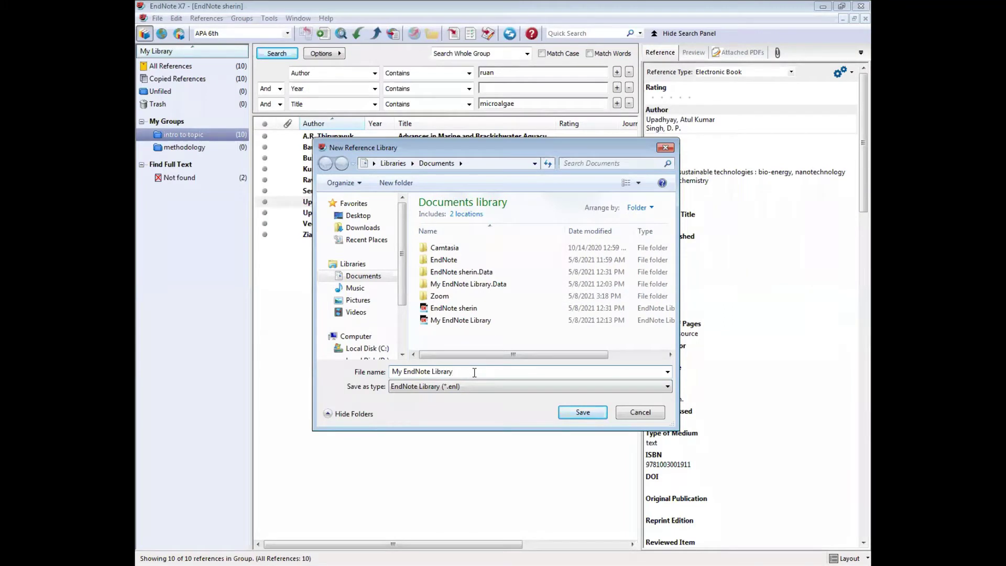
key(BackSpace)
key(BackSpace)
key(BackSpace)
key(BackSpace)
key(BackSpace)
key(BackSpace)
key(BackSpace)
key(BackSpace)
key(BackSpace)
key(BackSpace)
key(BackSpace)
key(BackSpace)
key(BackSpace)
key(BackSpace)
text(PhD Botany)
click(577, 412)
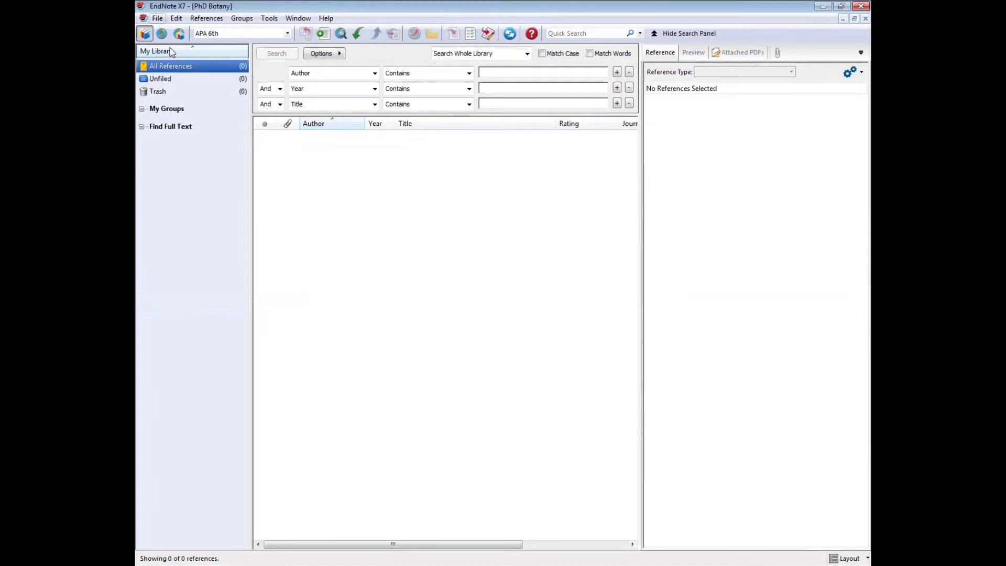
click(156, 19)
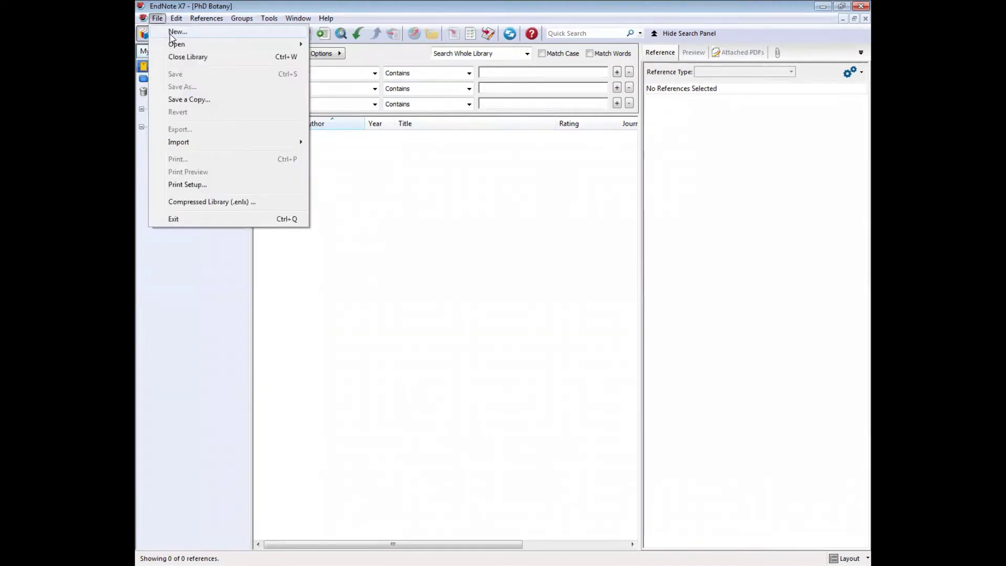
click(157, 20)
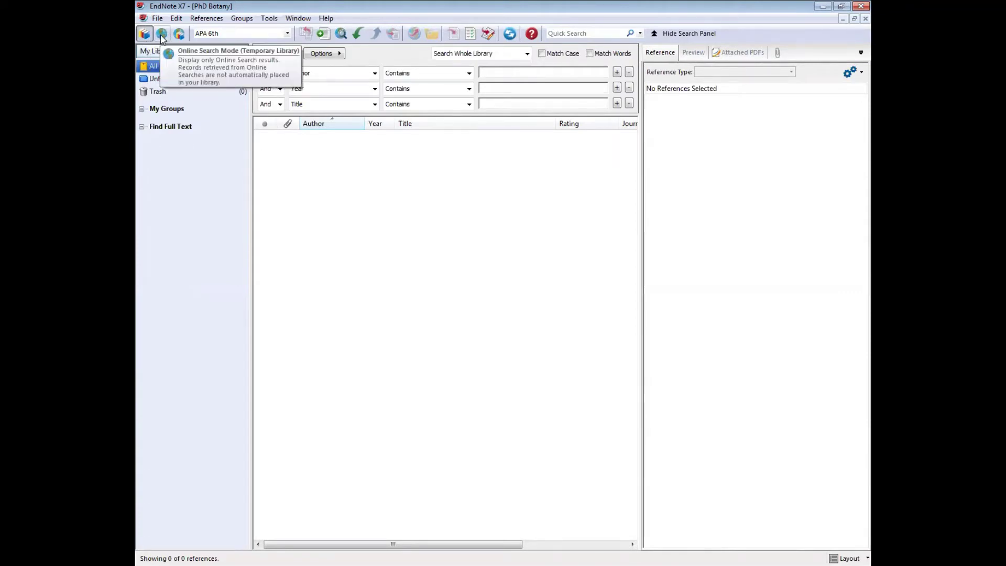
Switch the library to online search mode and try to connect to PubMed (NLM)
click(162, 34)
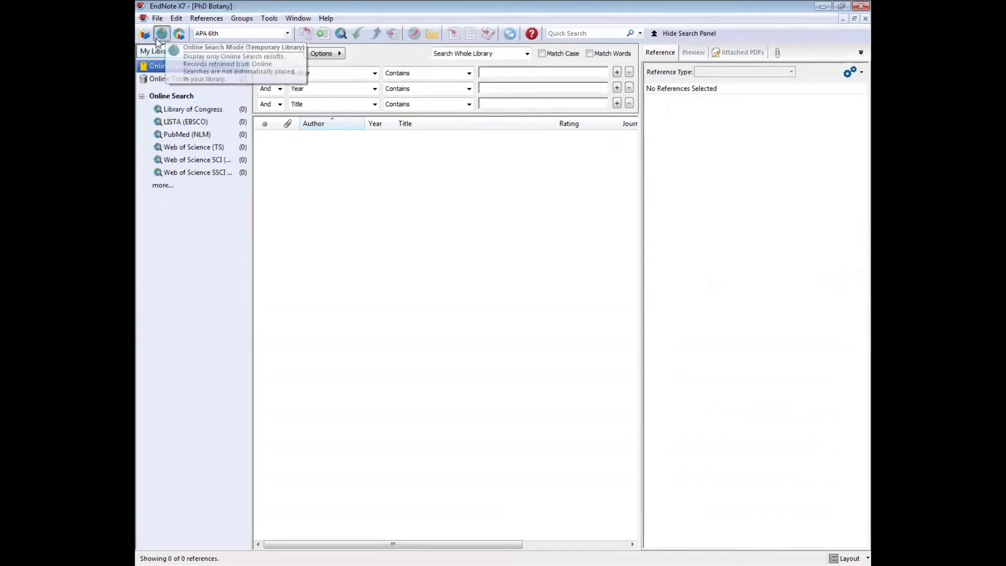
click(190, 136)
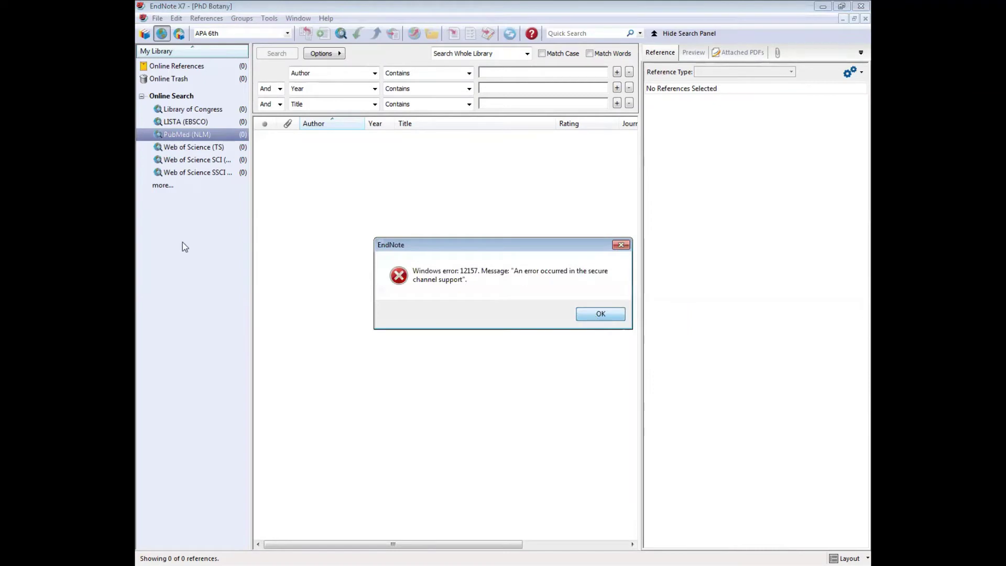
key(Return)
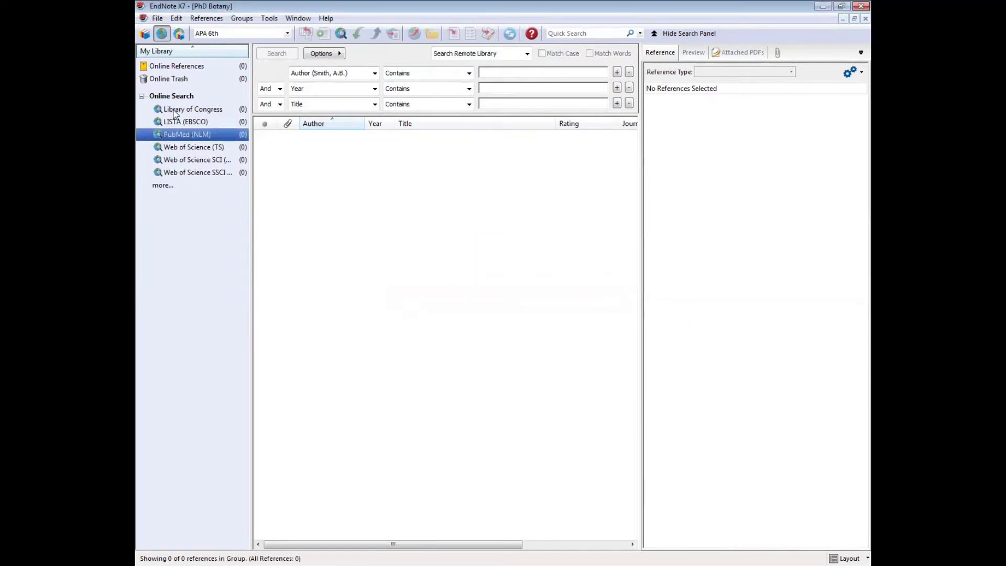
Try the LISTA (EBSCO) connection and set the Library of Congress as the online database to search
click(176, 112)
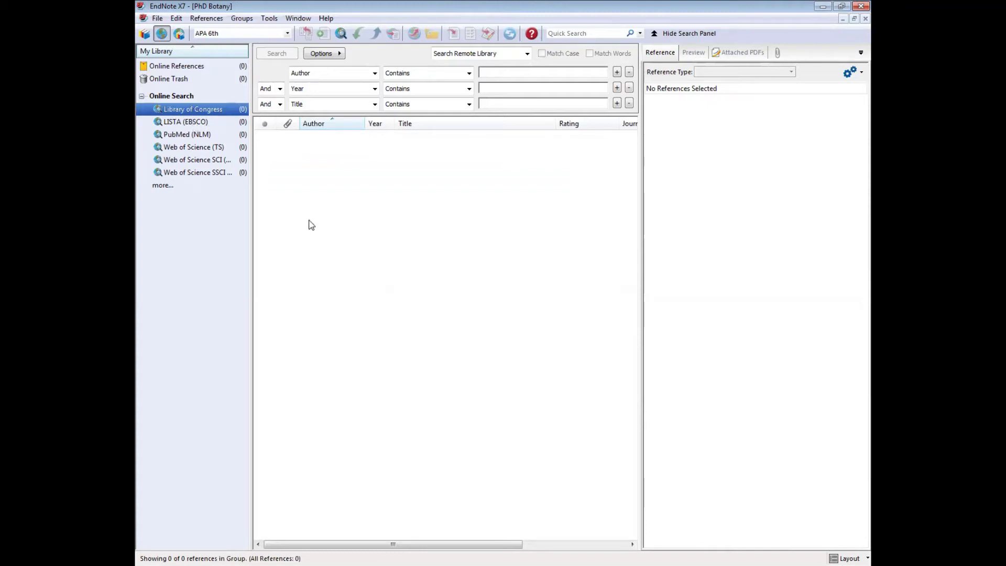
click(185, 121)
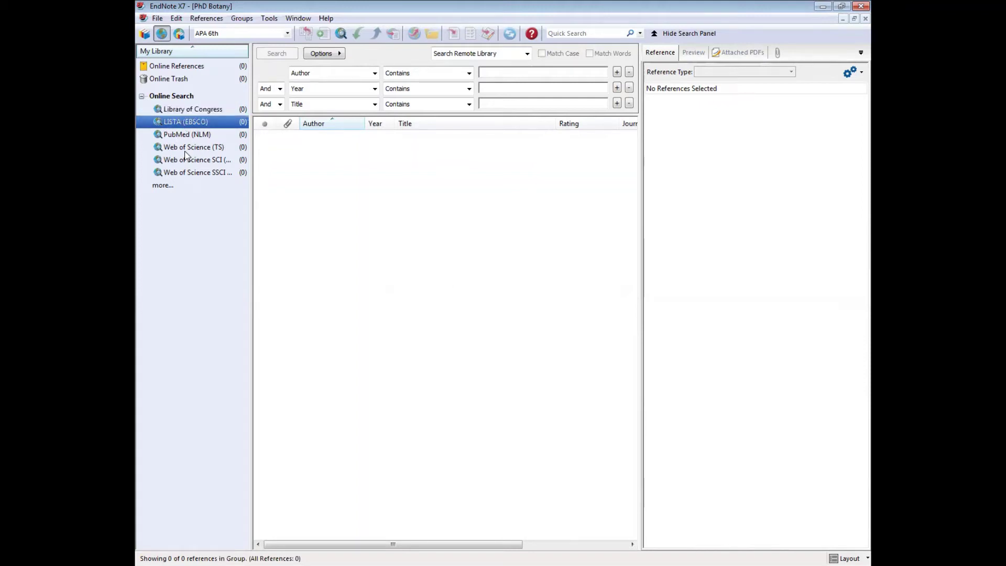
click(176, 110)
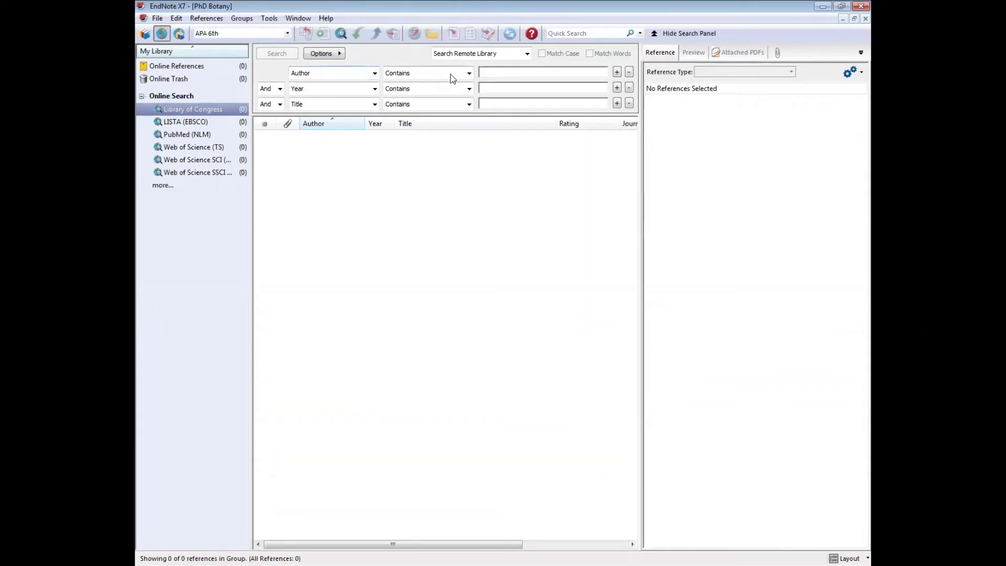
Search the Library of Congress for references whose title contains microalgae
click(498, 73)
click(469, 105)
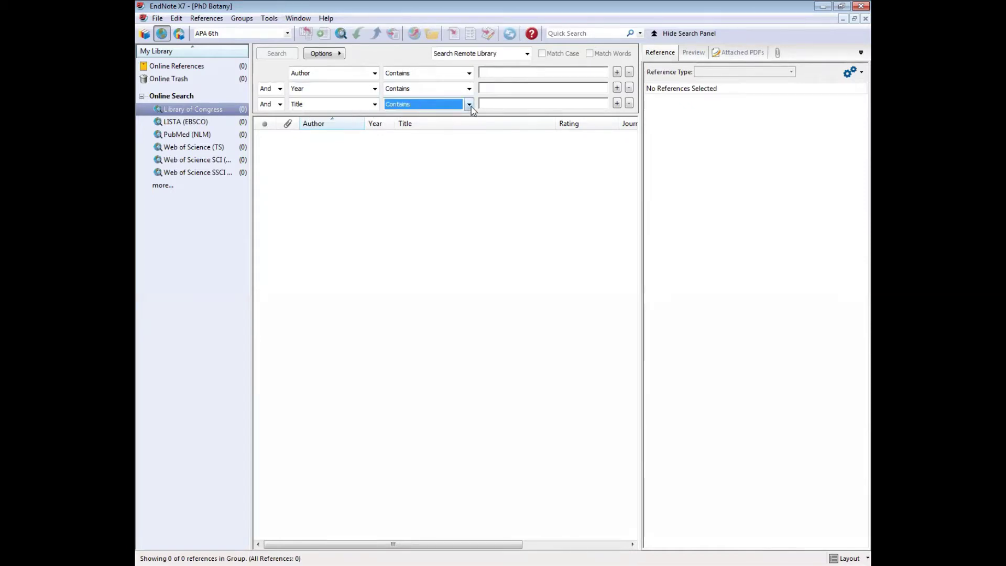
click(492, 103)
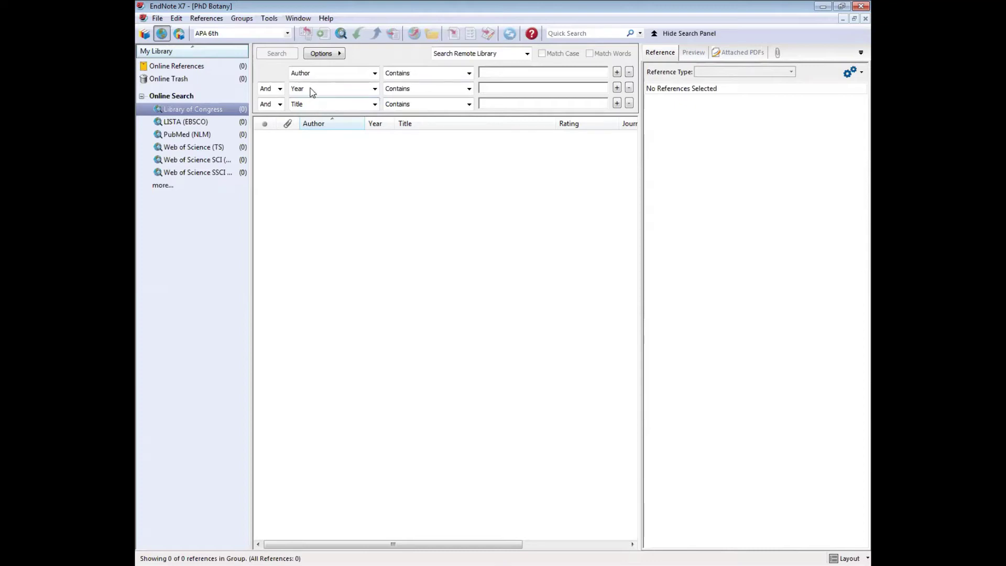
click(497, 104)
text(microa lgae)
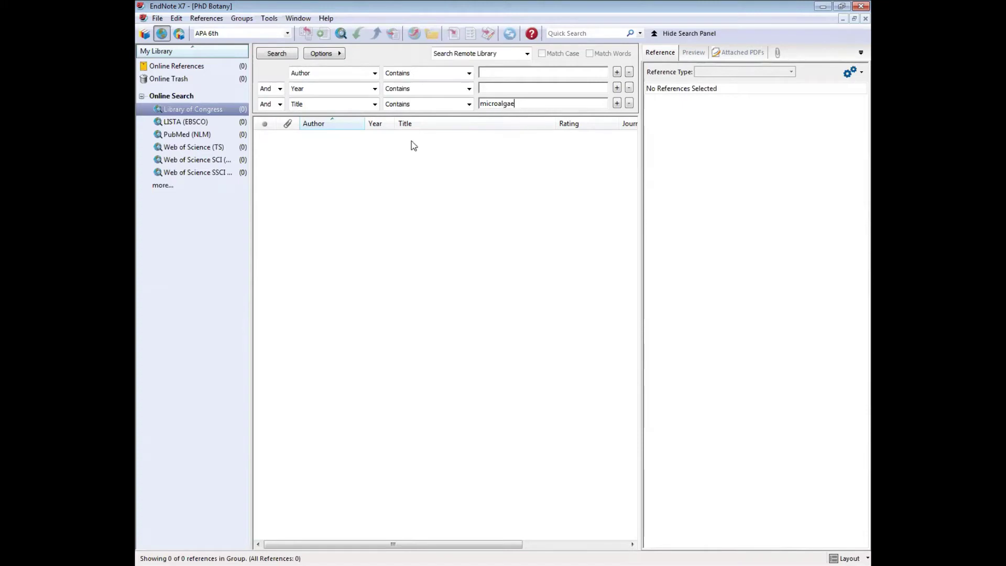
click(278, 54)
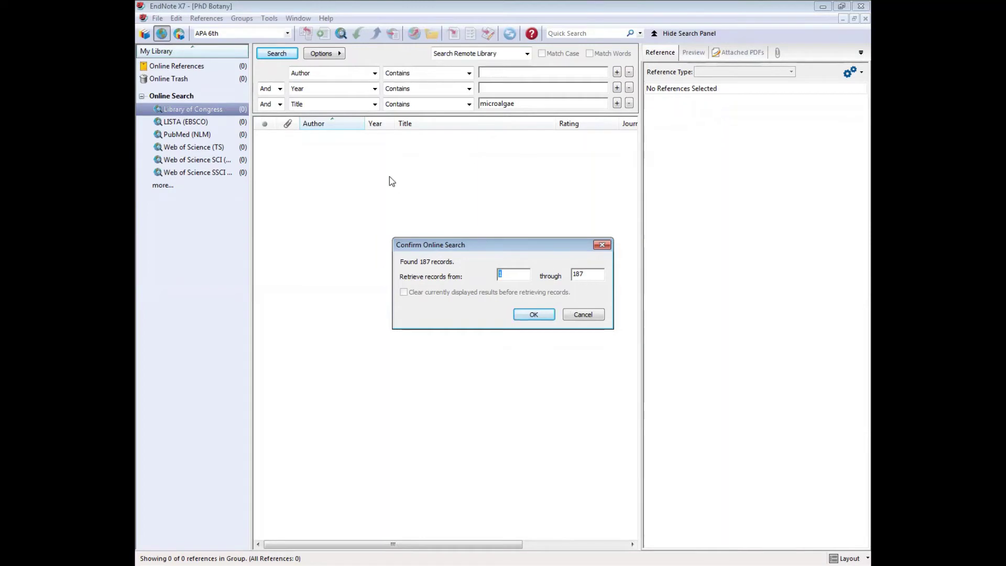
Limit the online search to records 1 through 10 and retrieve them
double_click(584, 275)
text(5)
key(BackSpace)
text(10)
click(542, 315)
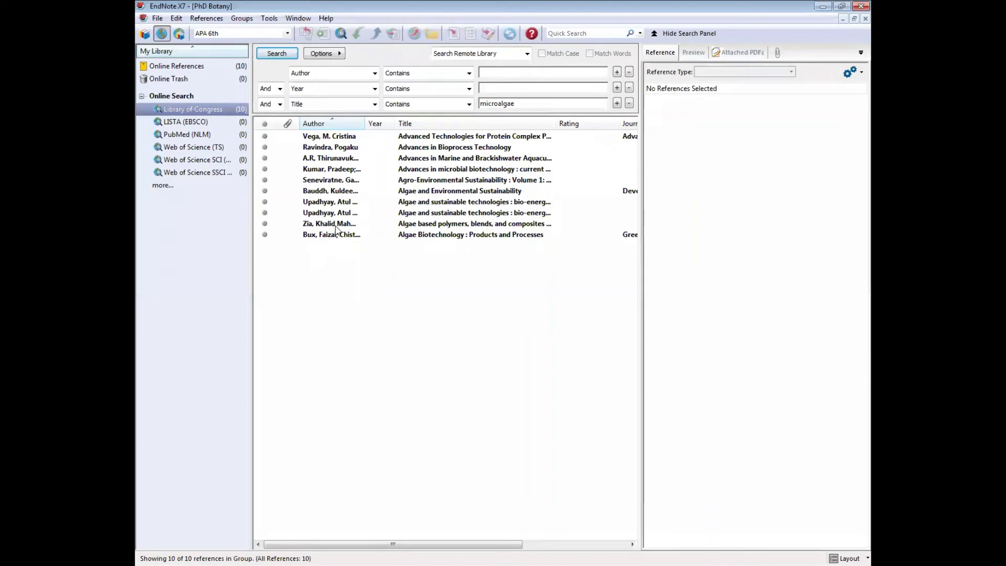
Examine the details of the reference on algae based polymers, blends and composites, and the remaining columns of the results list
click(425, 227)
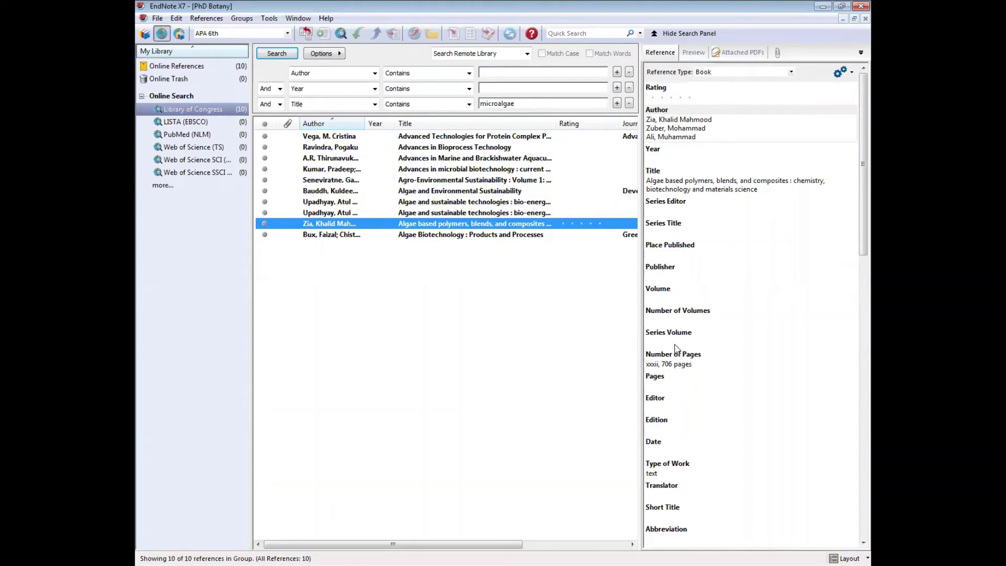
scroll(695, 471, right, 5)
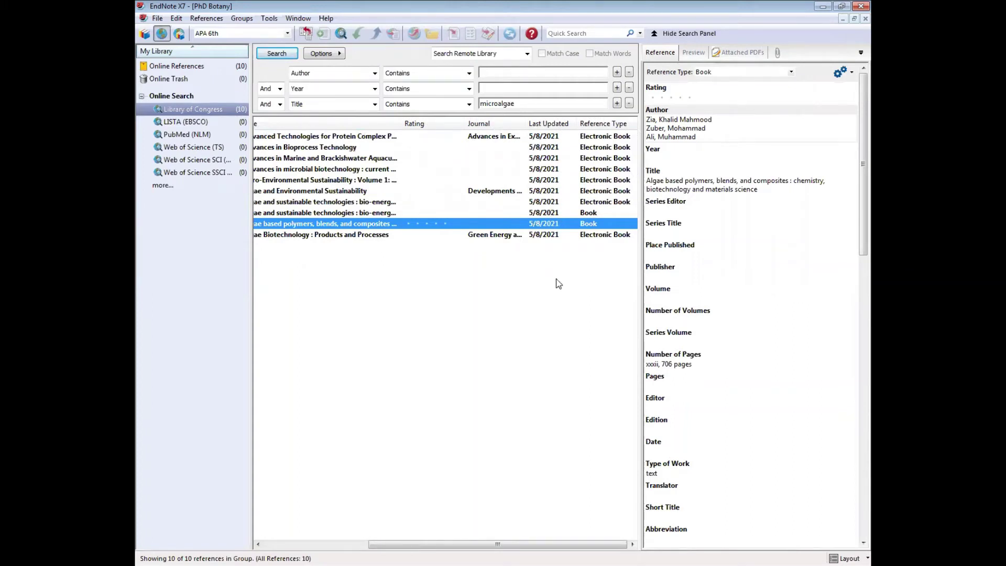
scroll(559, 284, left, 3)
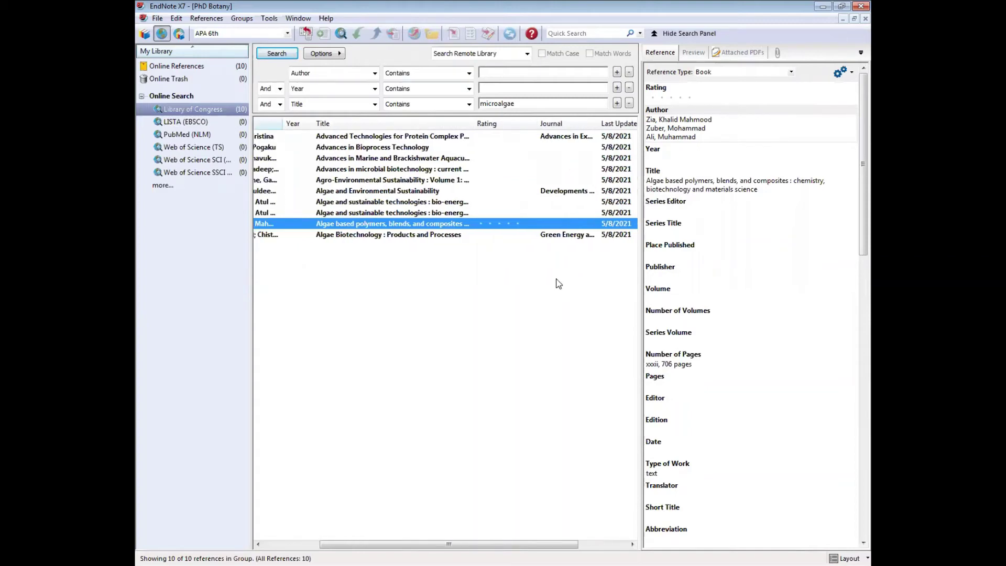
scroll(558, 282, left, 3)
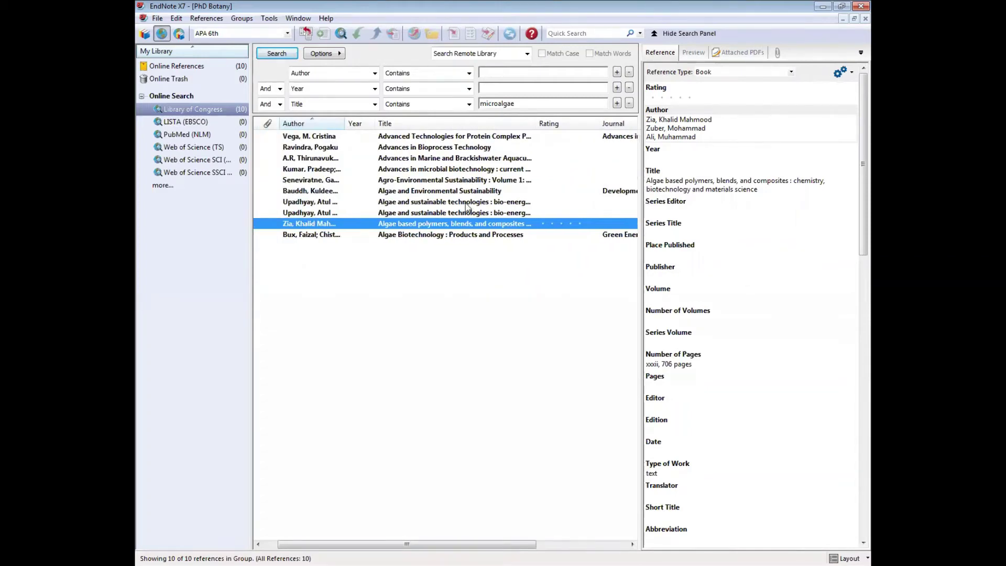
Select all the retrieved references and copy them to the local library
drag(390, 244, 297, 104)
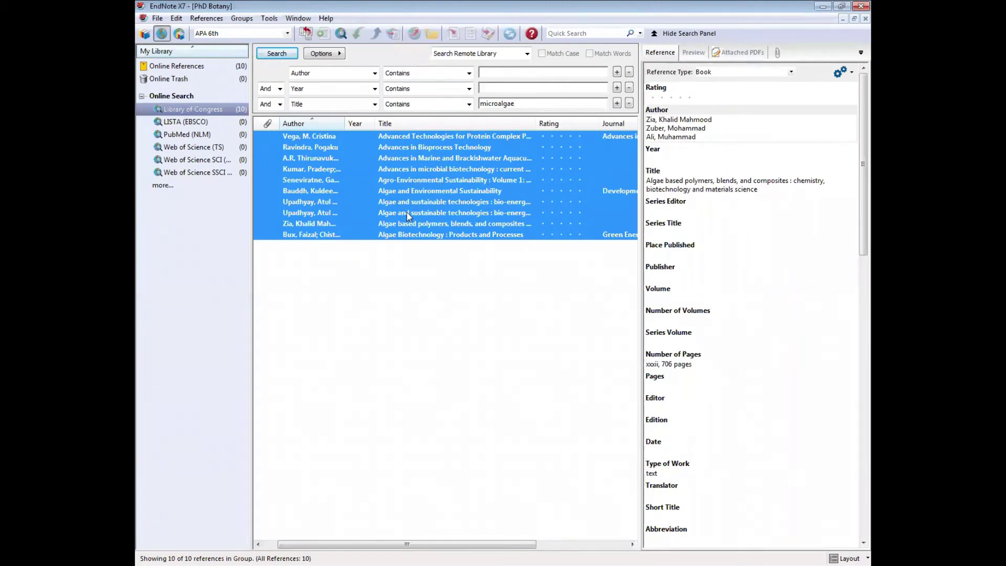
click(334, 246)
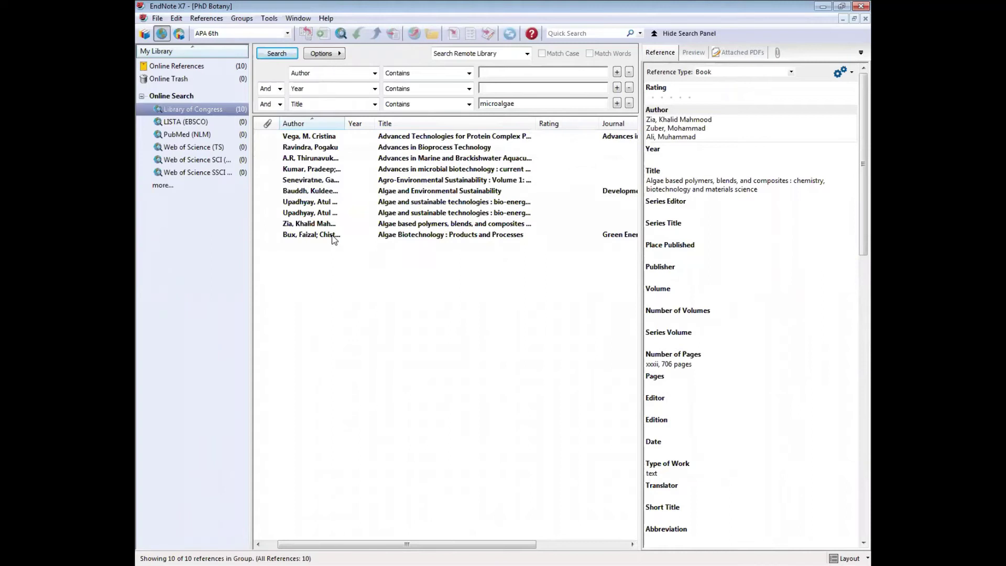
shift+click(338, 140)
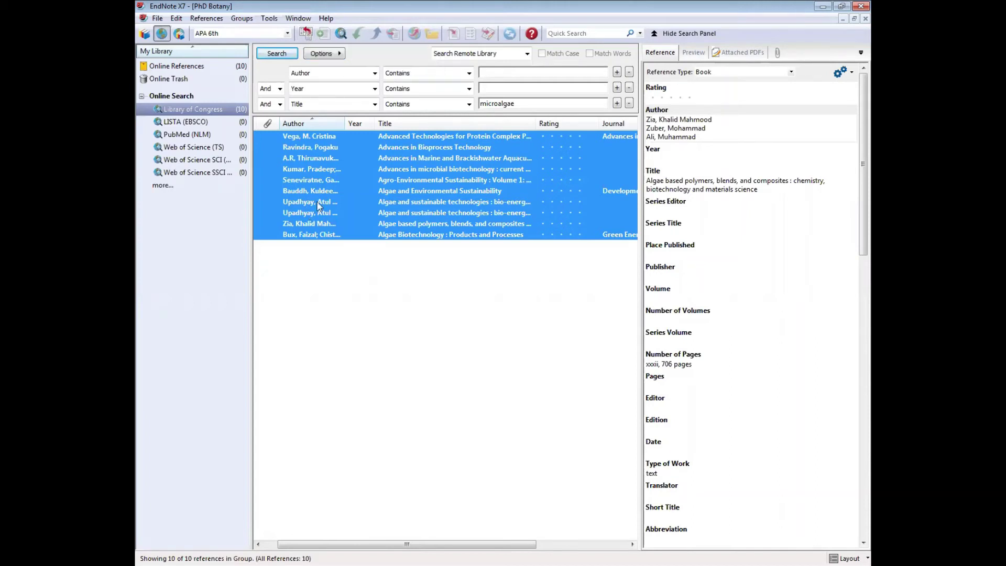
click(310, 36)
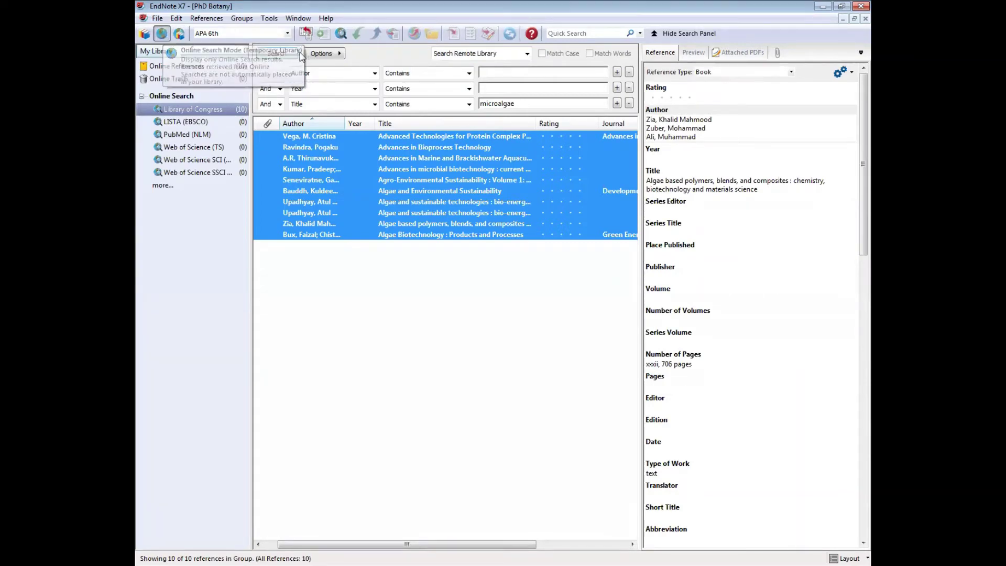
Check individual retrieved references in the online results and view the copied references in the local library
click(323, 214)
click(308, 202)
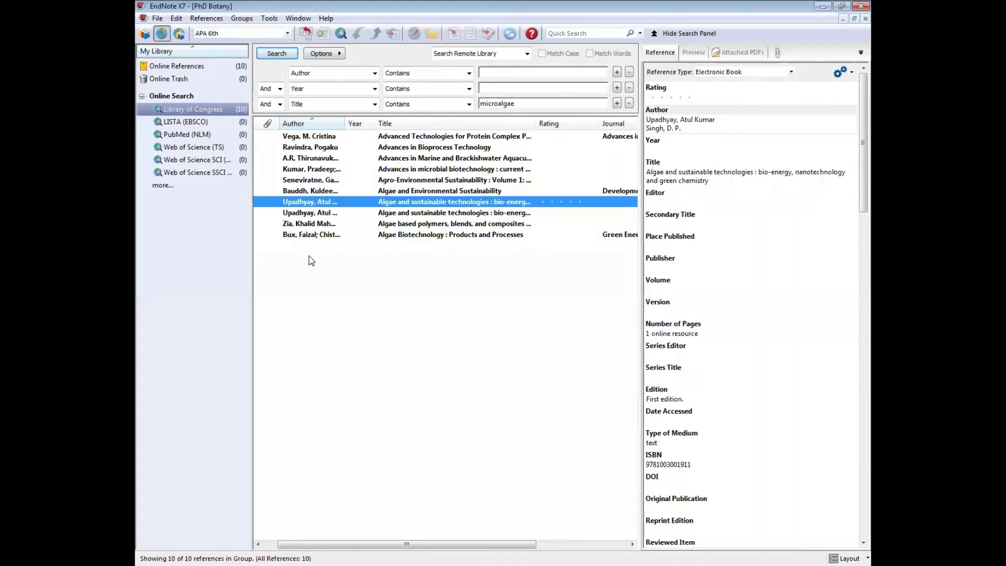
click(306, 190)
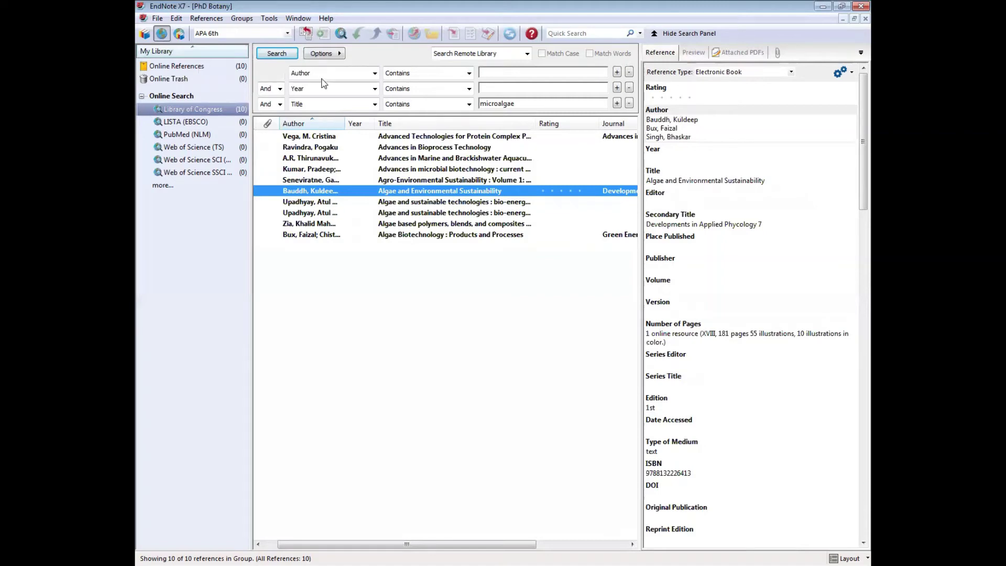
click(146, 34)
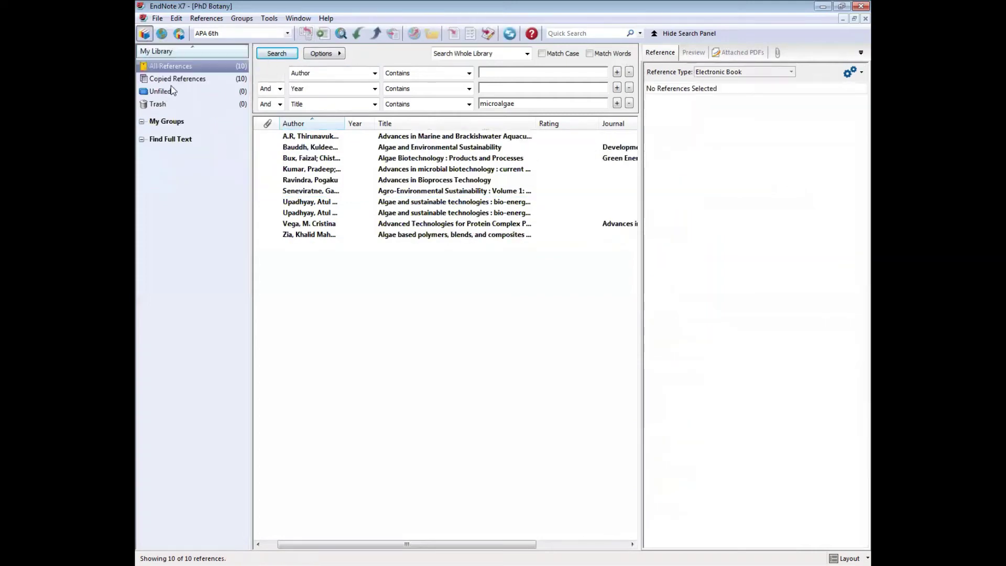
click(163, 81)
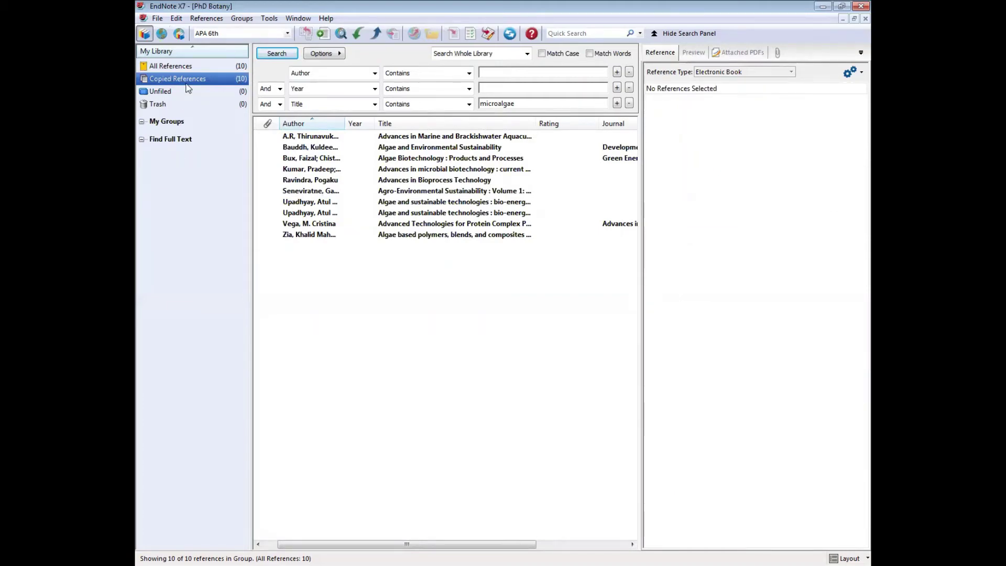
Create a group named introduction under My Groups
click(163, 123)
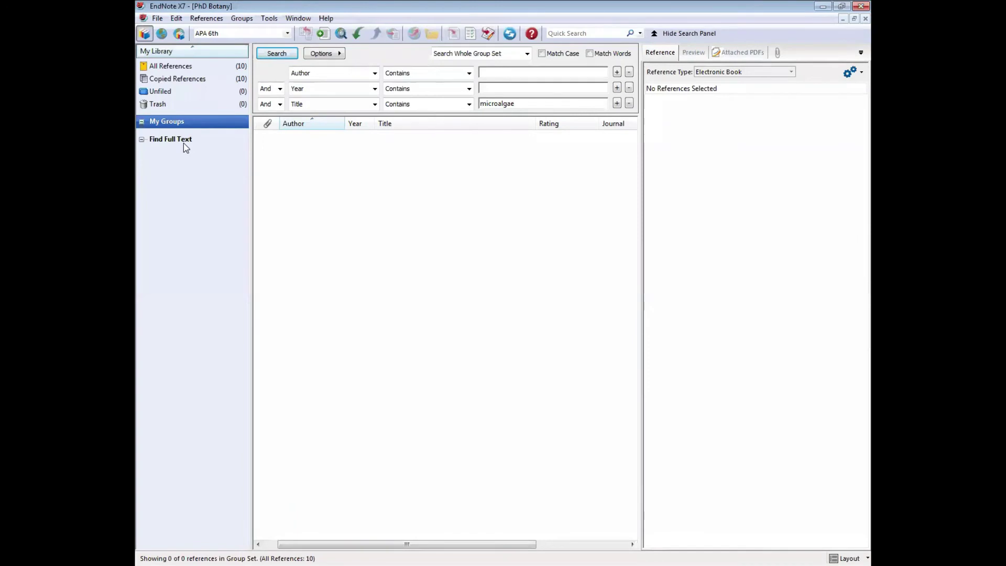
right_click(169, 118)
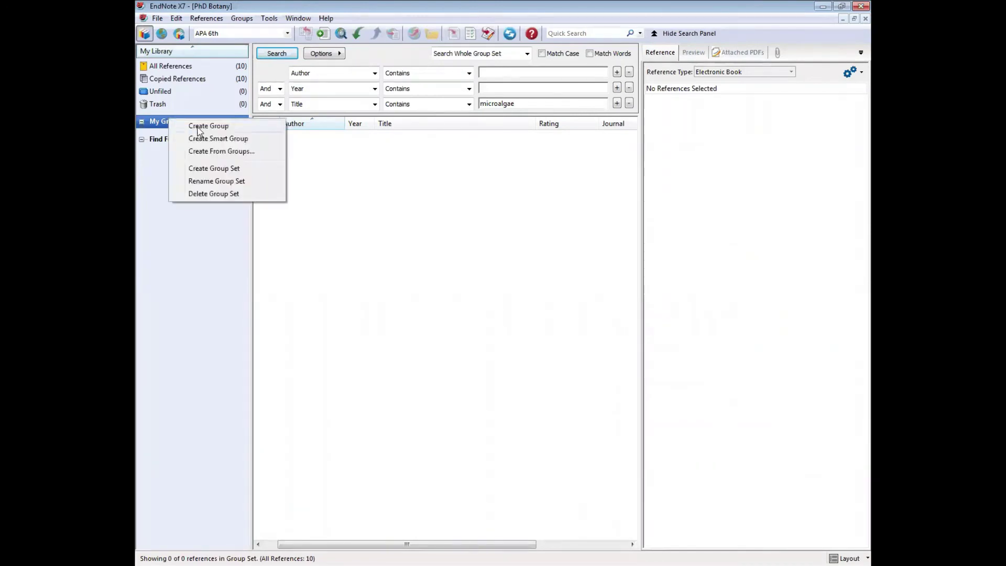
right_click(158, 124)
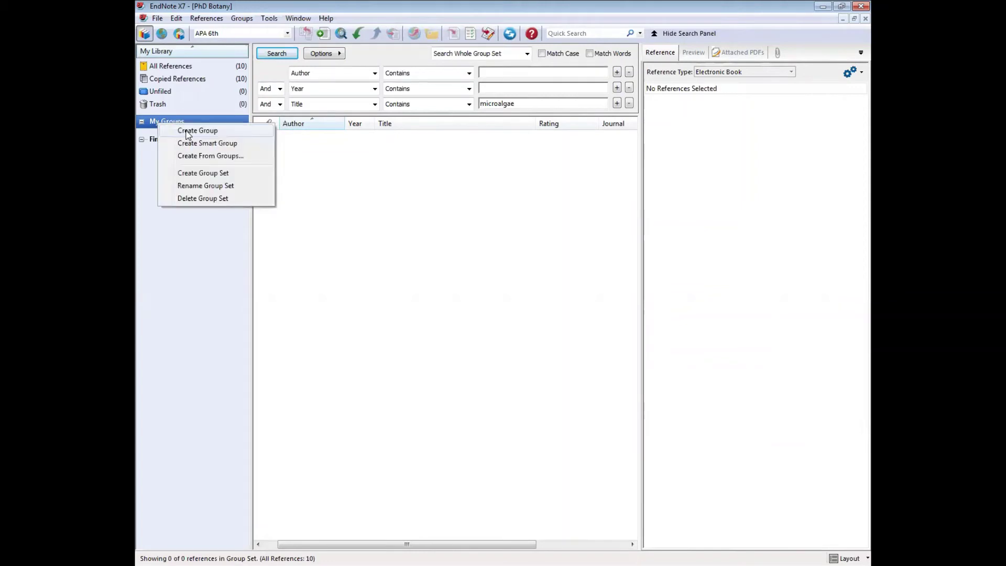
click(207, 134)
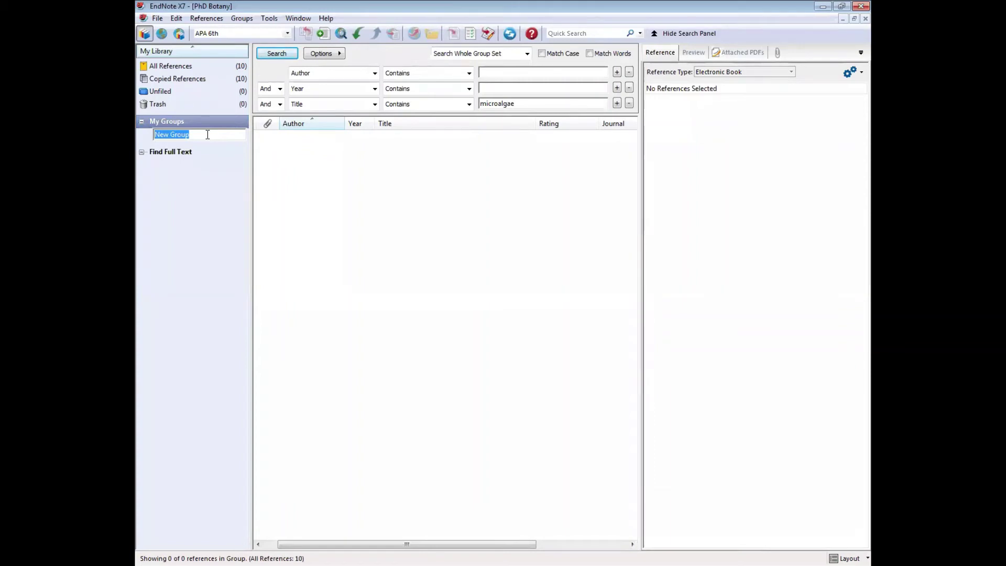
text(introduction)
key(Return)
Add a group named methodology to the My Groups set
right_click(179, 126)
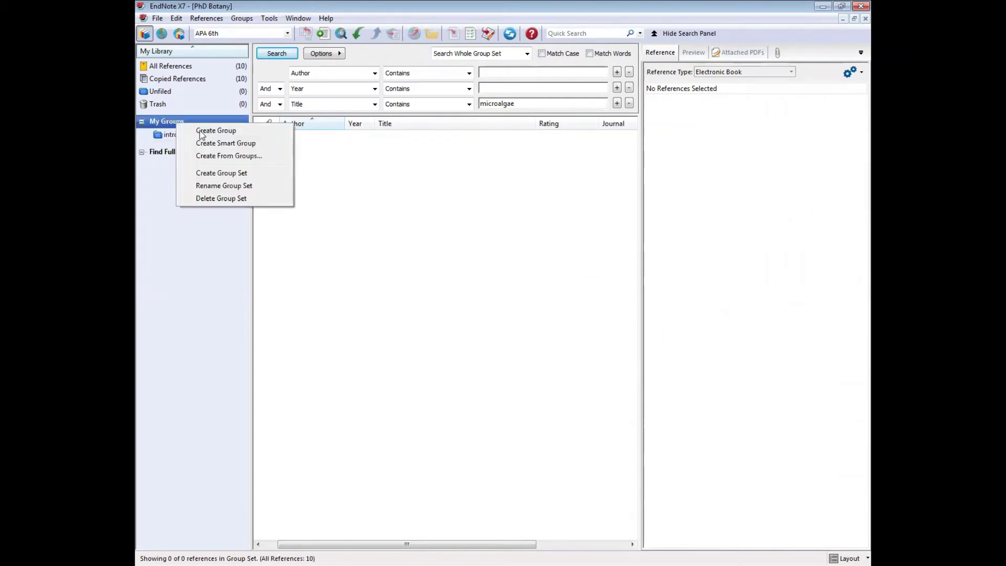
click(201, 132)
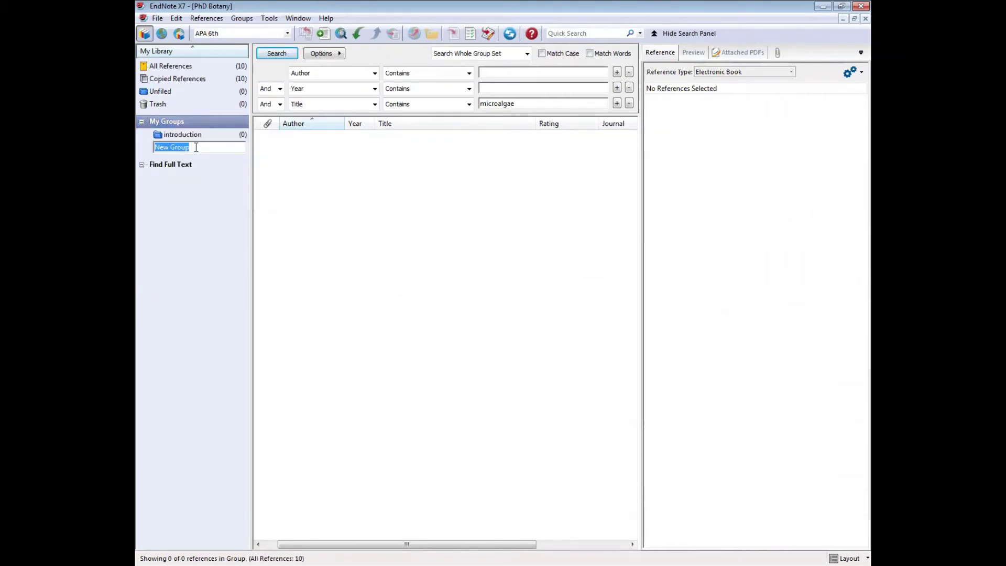
text(me)
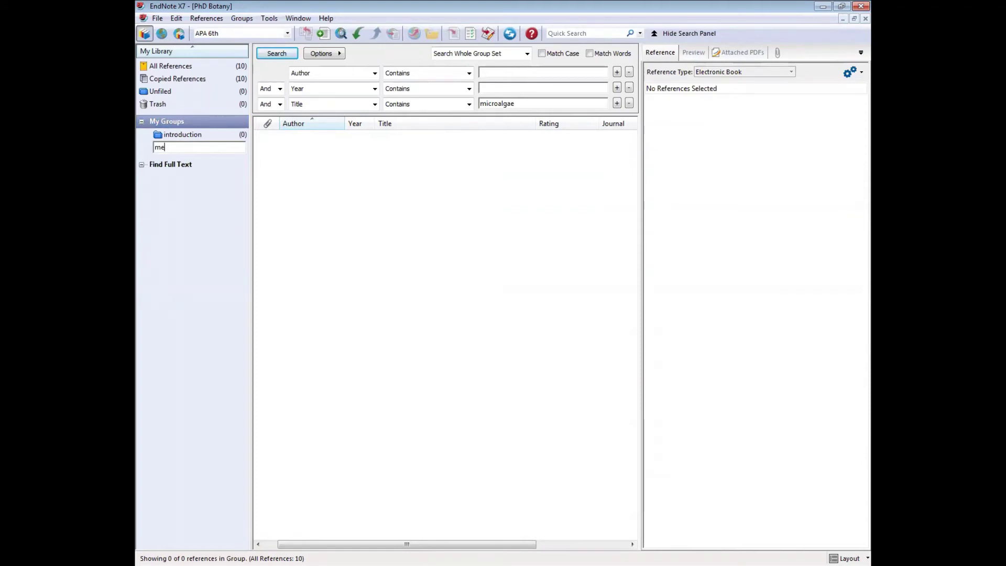
text(thodology)
key(Return)
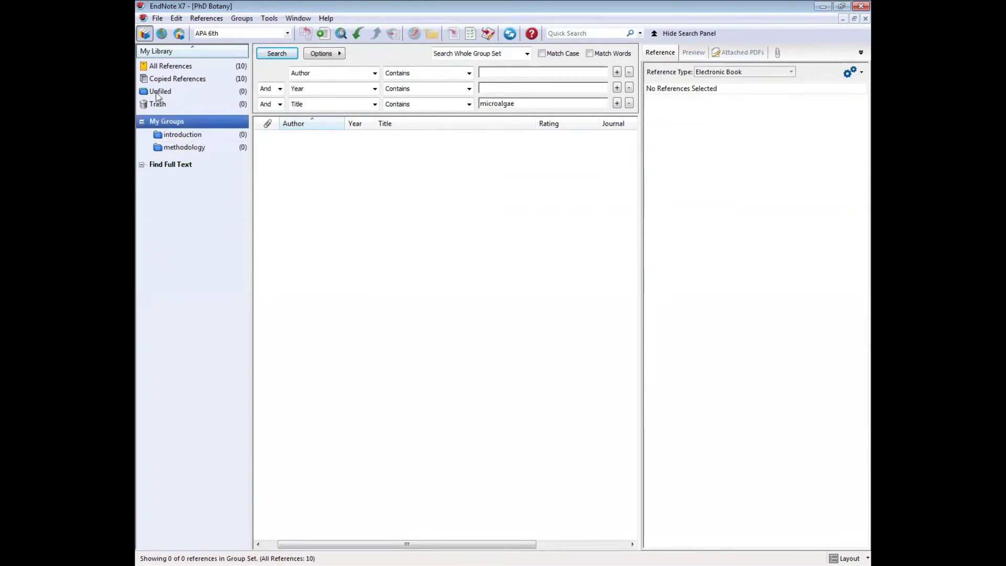
Add another group named results to the My Groups set
right_click(159, 123)
click(181, 130)
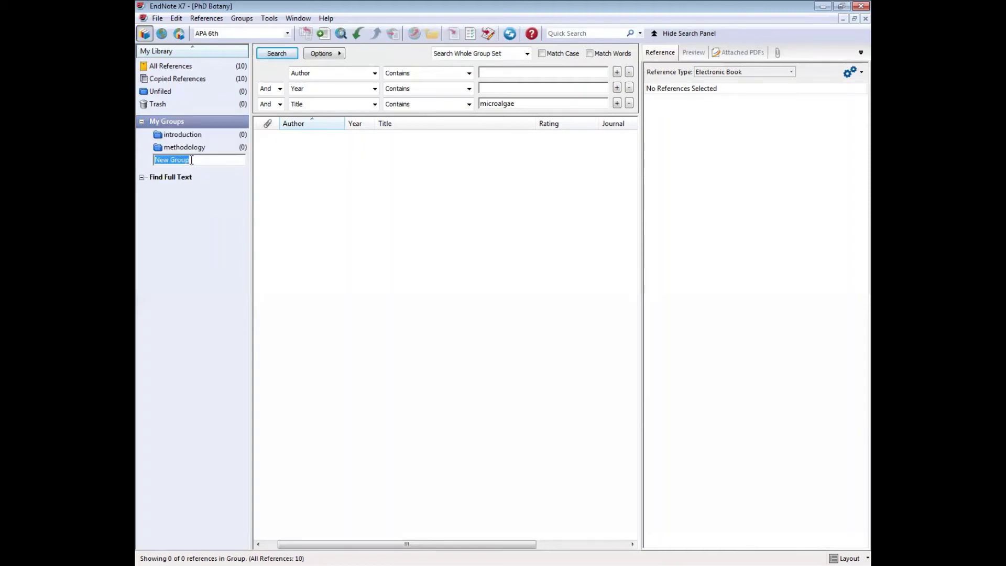
text(resu)
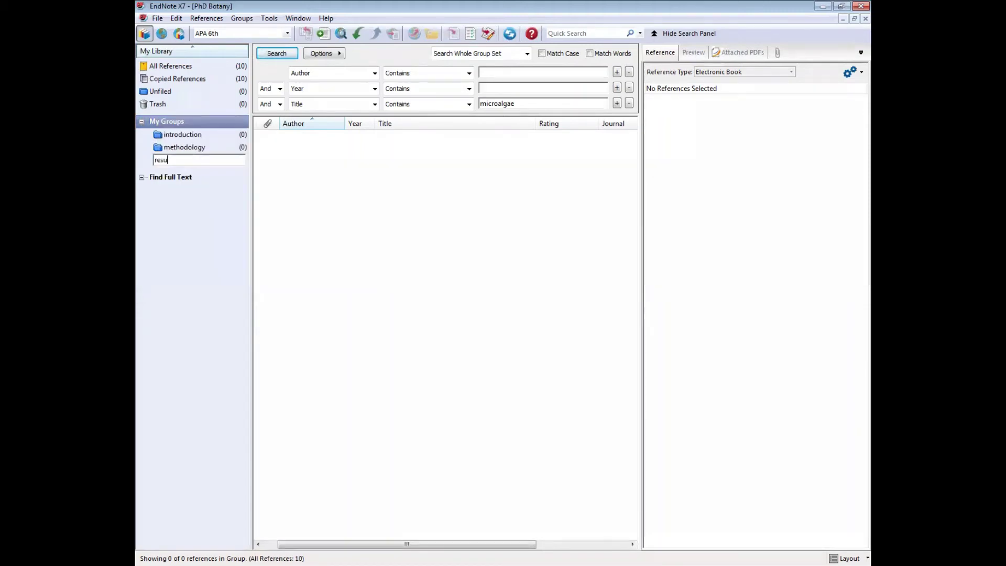
text(lts)
key(Return)
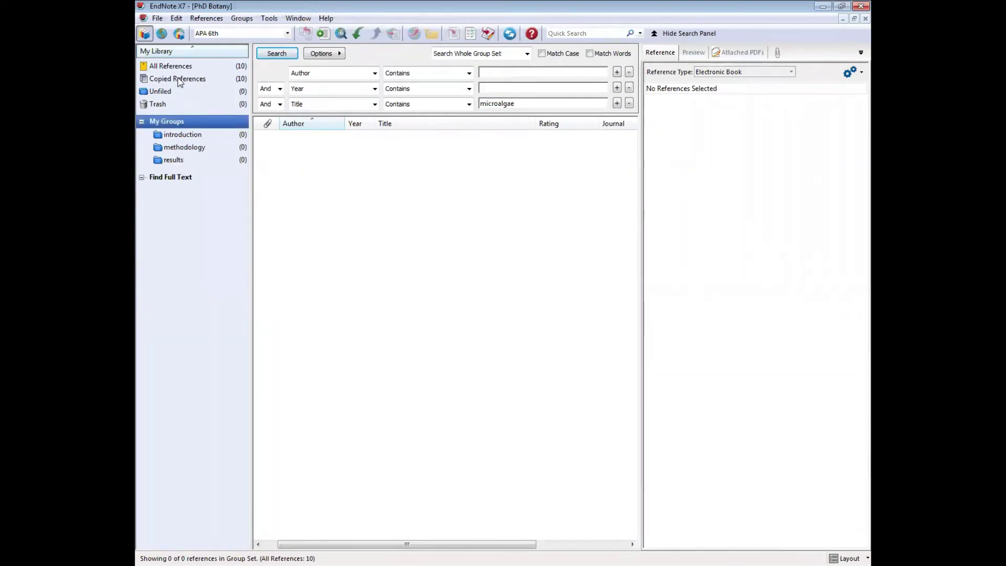
Add all the copied references to the introduction group and open that group
click(215, 80)
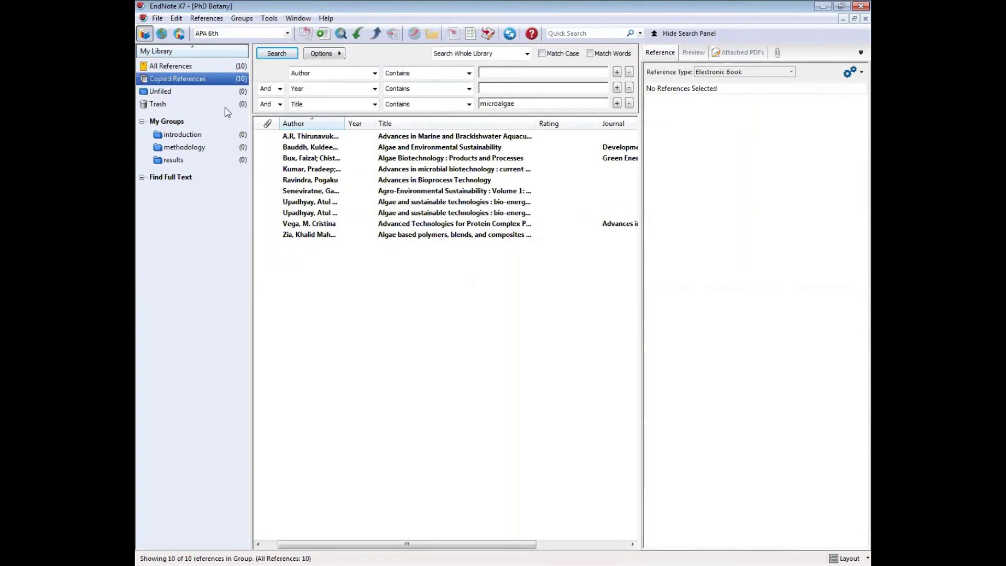
drag(320, 251, 320, 213)
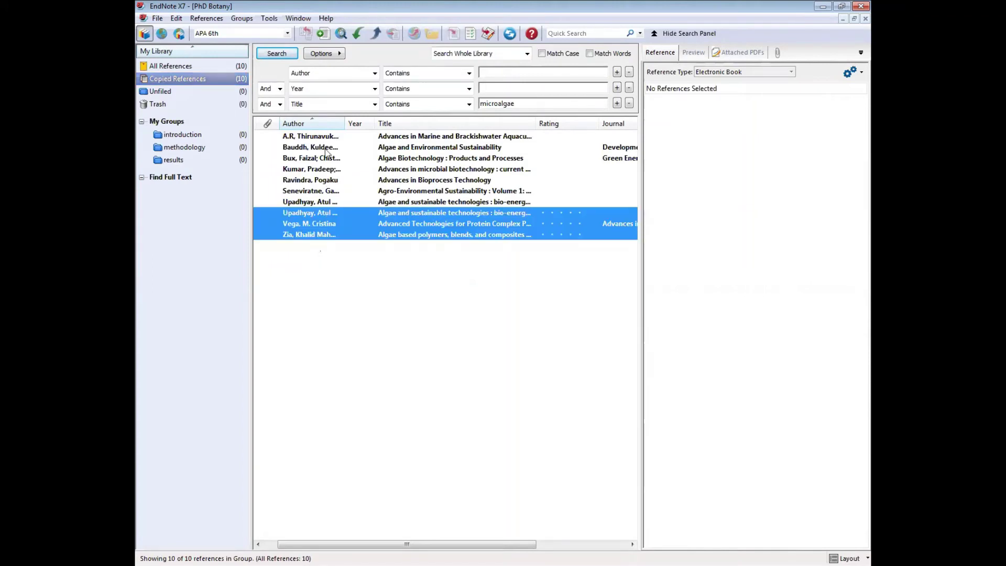
drag(328, 141, 232, 138)
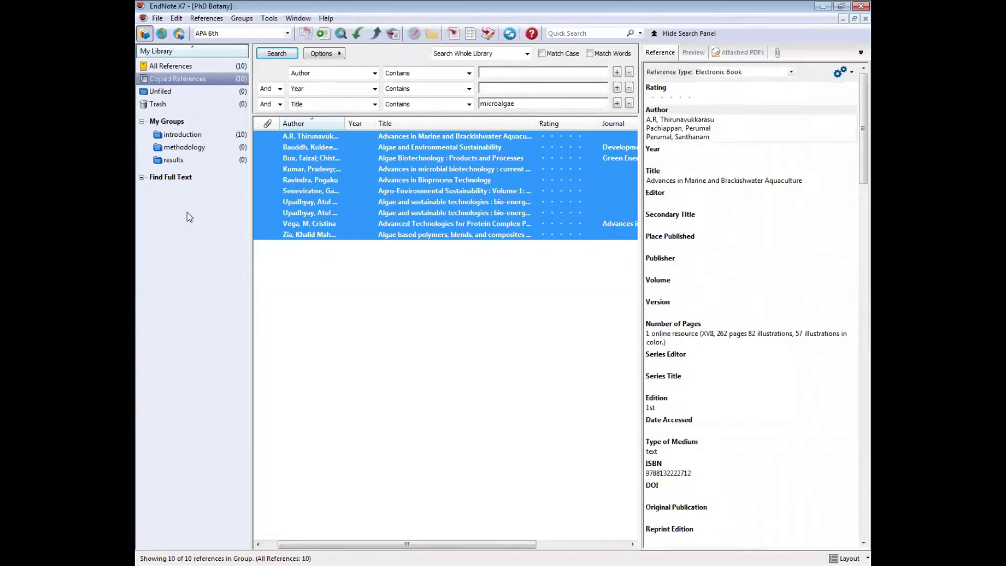
click(182, 137)
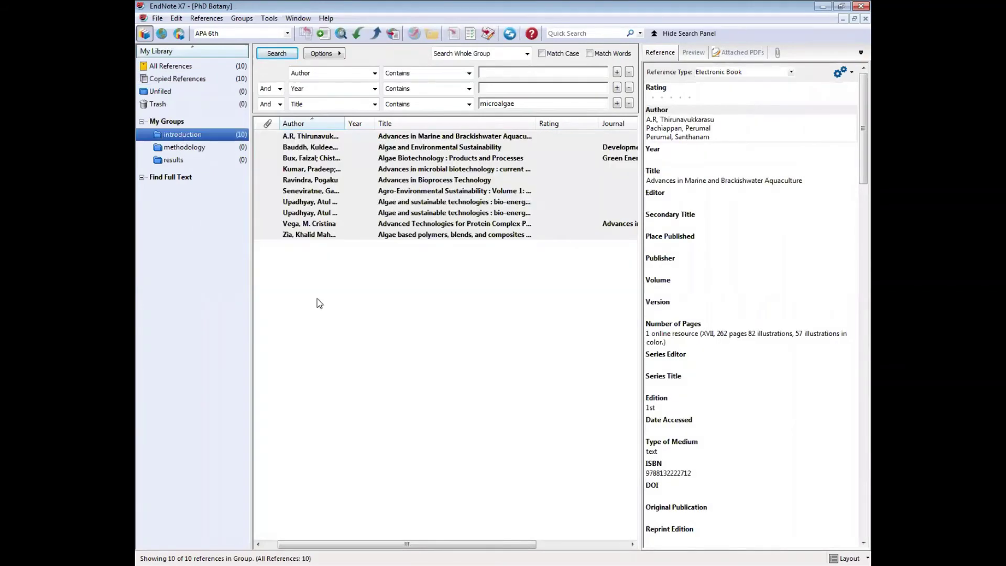
click(321, 262)
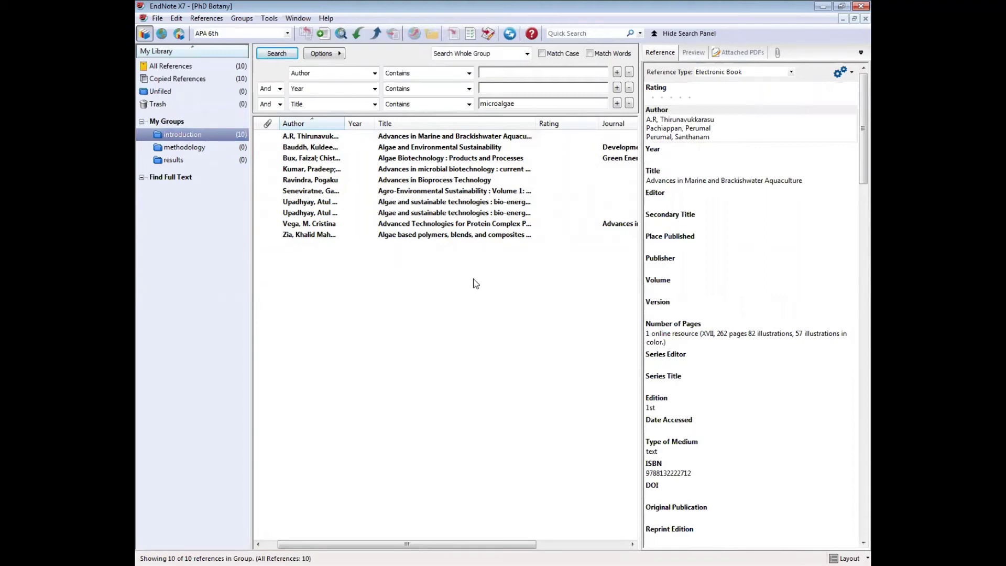
Run Find Full Text for the reference Advances in Marine and Brackishwater Aquaculture, accepting the copyright notice
click(430, 138)
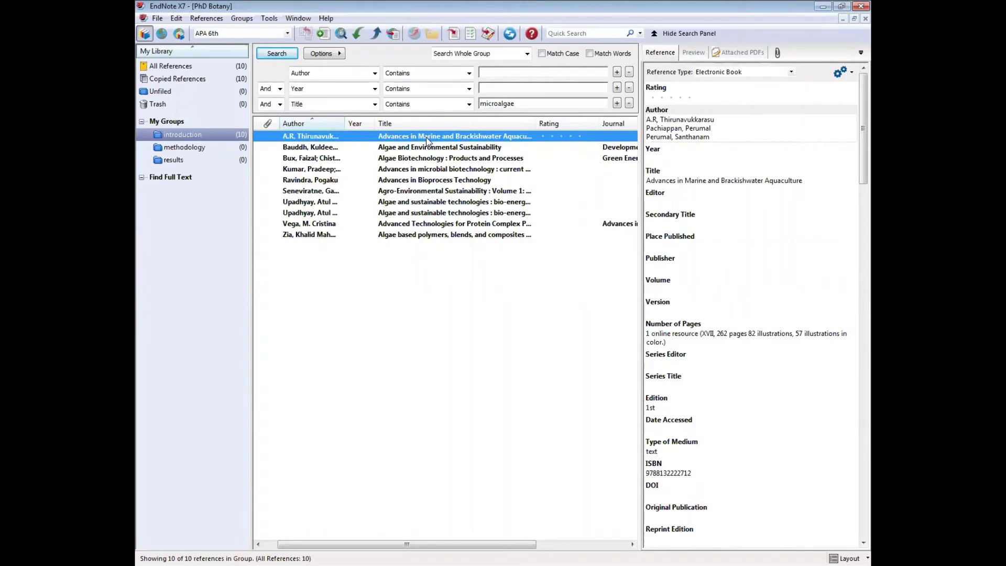
click(393, 36)
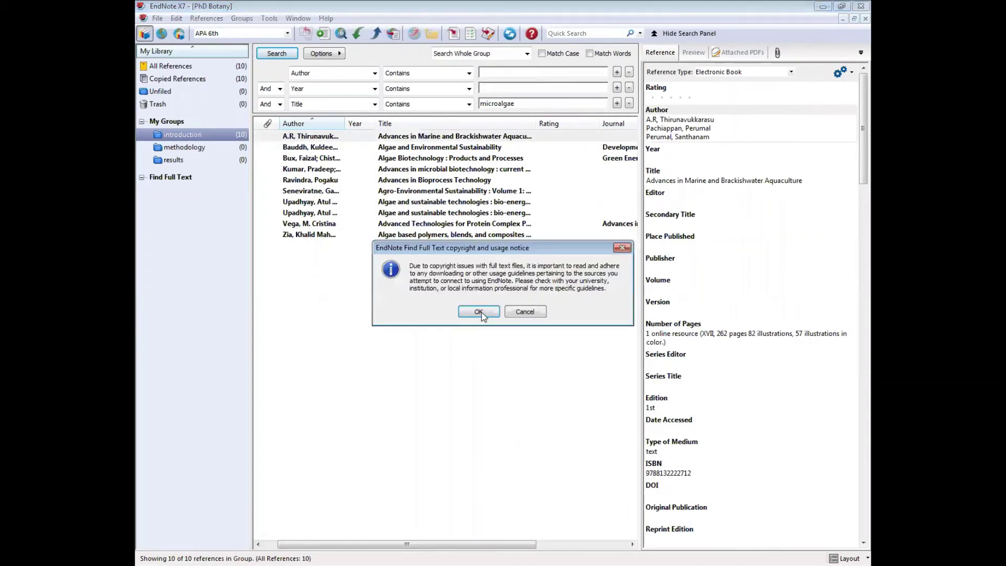
click(482, 314)
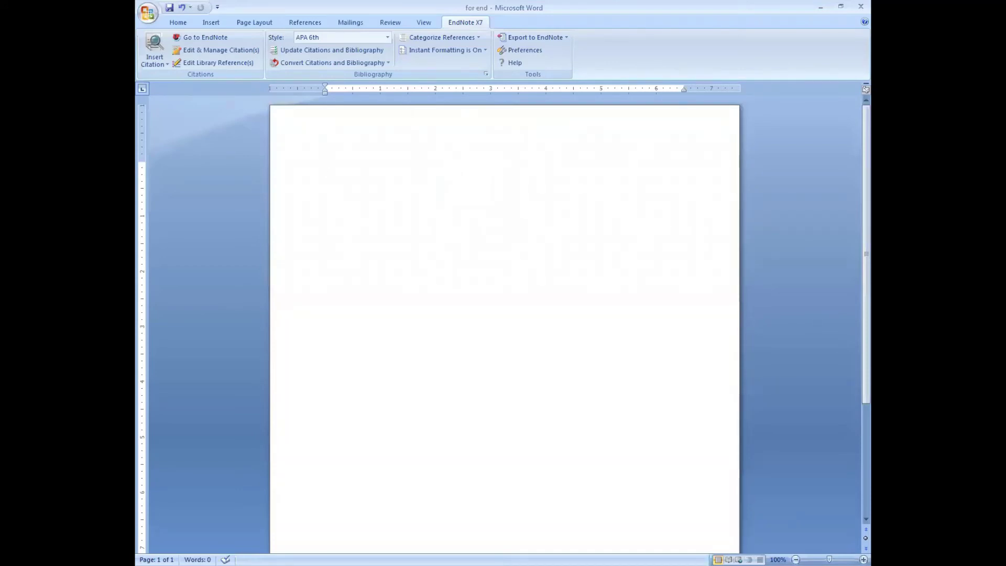
Switch to Word and write the heading Introduction followed by "Algae are most important aquatic organism. They can be found in marine and brackish water"
text(introdu)
text(ction)
key(Return)
text(algae are )
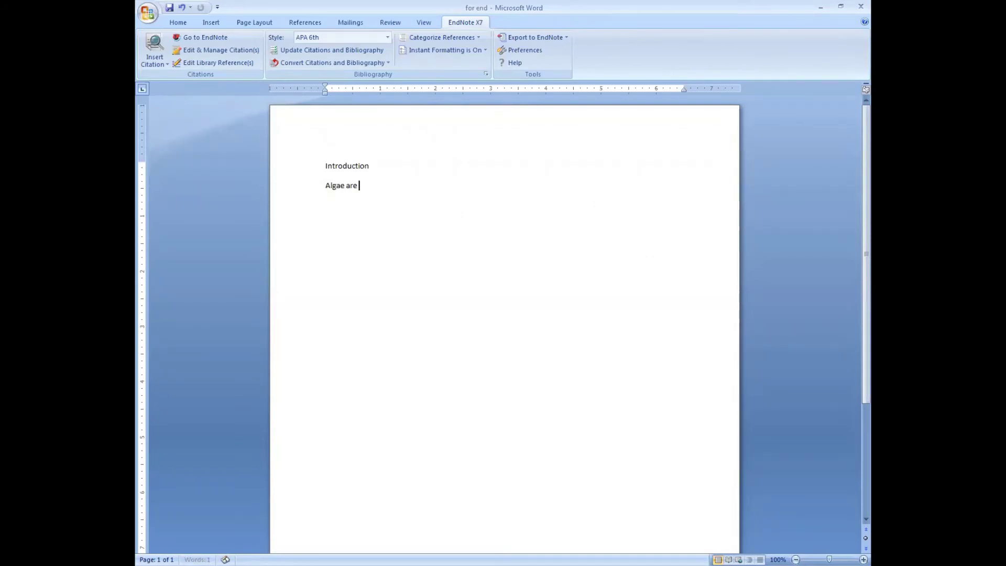
text(most important aquatic organis)
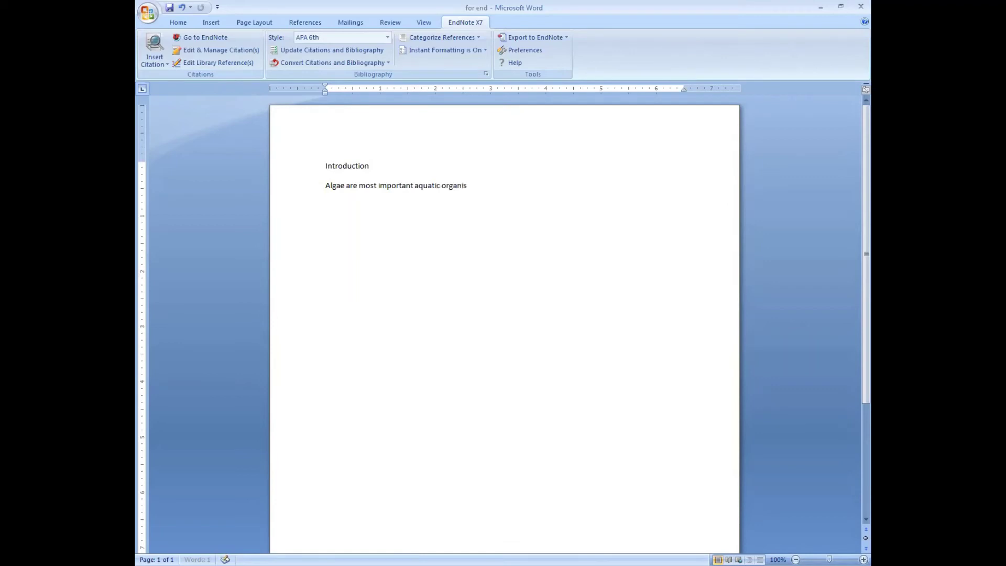
text(m. they can be found in marine and bra)
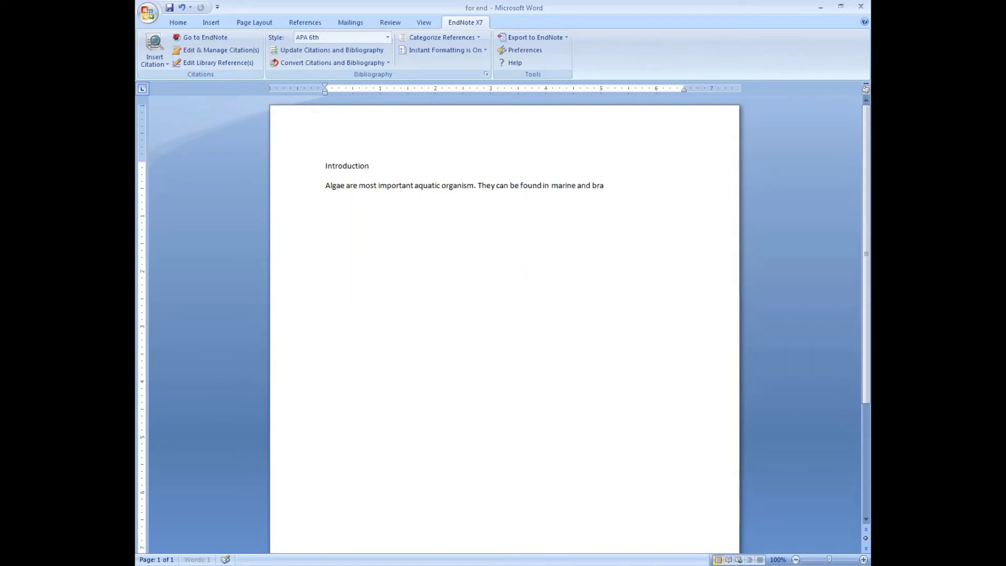
text(ckish water)
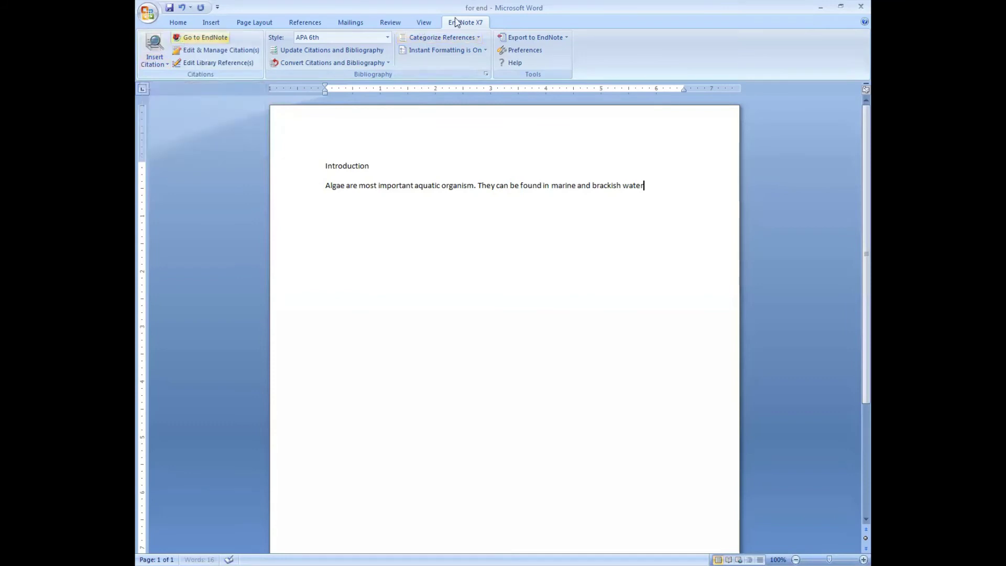
Insert the reference selected in EndNote as a citation after "brackish water"
click(153, 61)
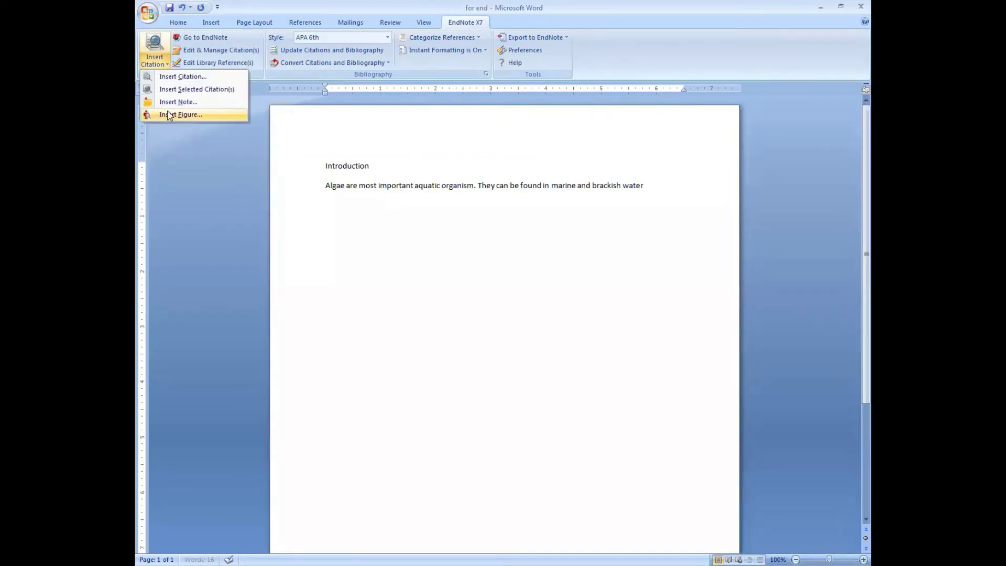
click(188, 91)
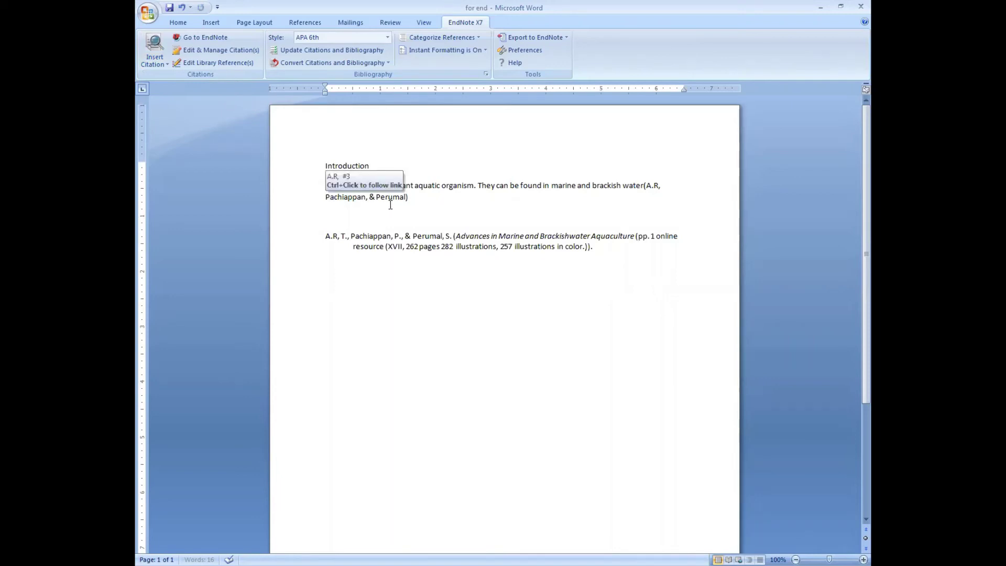
Add the heading Reference above the bibliography entry and end the cited sentence with a period
click(333, 227)
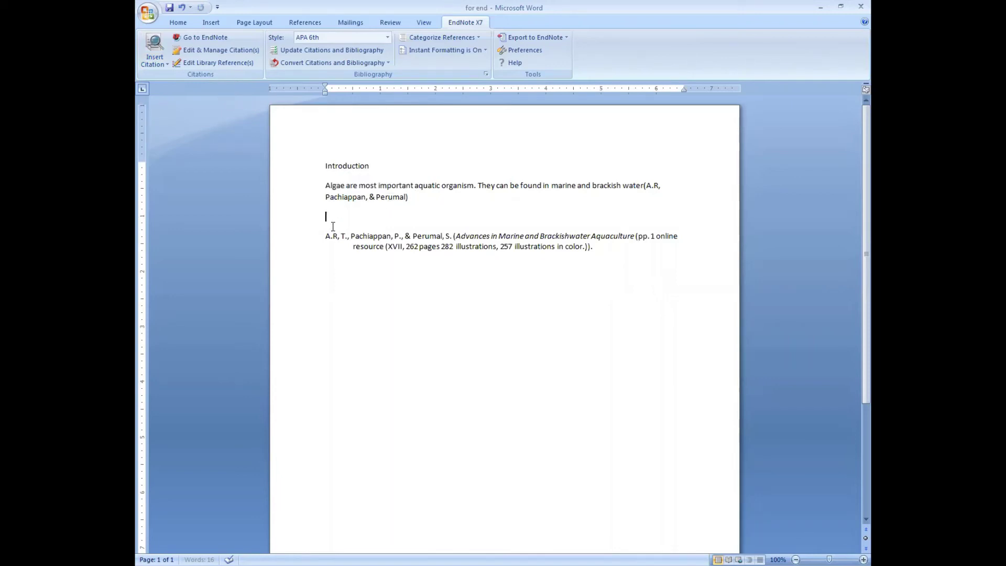
key(Return)
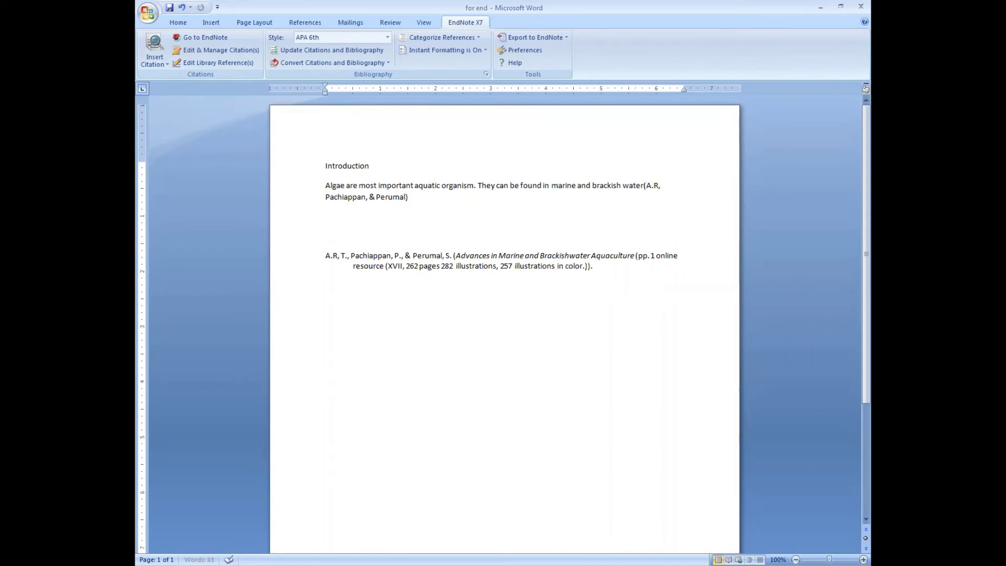
text(Reference)
click(409, 197)
text(.)
Switch to EndNote, view the references cited in for end.docx, and select Algae and Environmental Sustainability in the introduction group
key(alt+Tab)
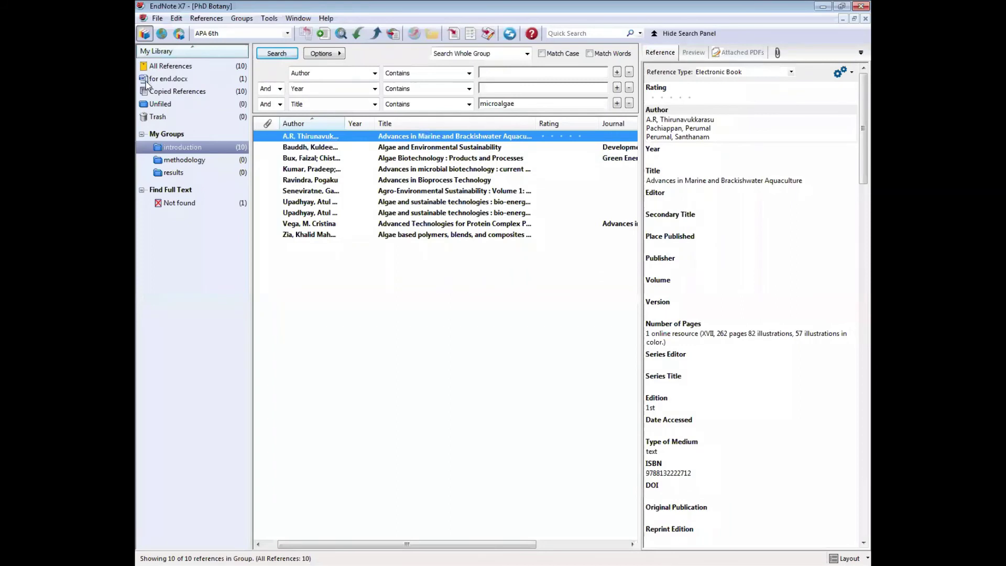
click(176, 80)
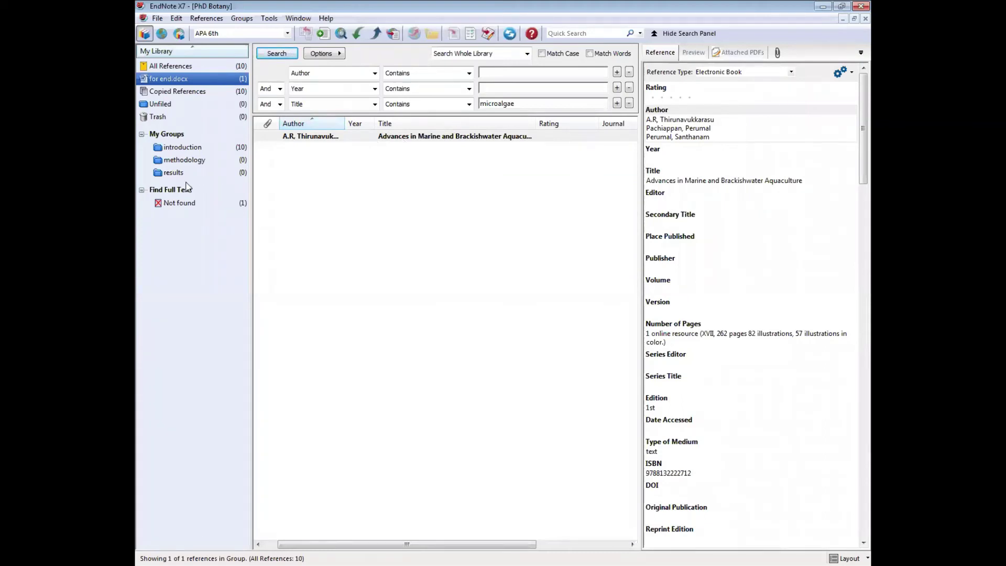
click(183, 149)
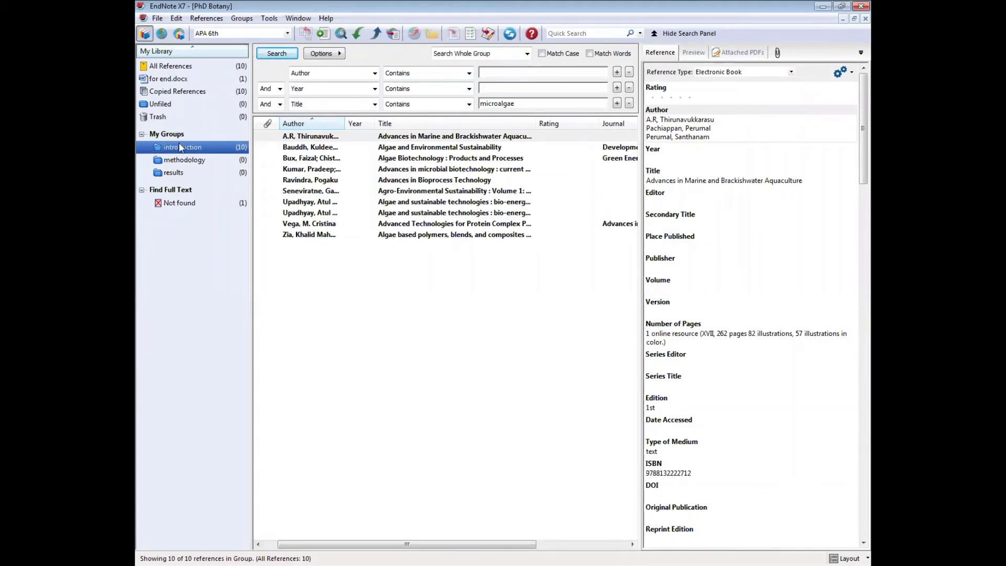
click(397, 147)
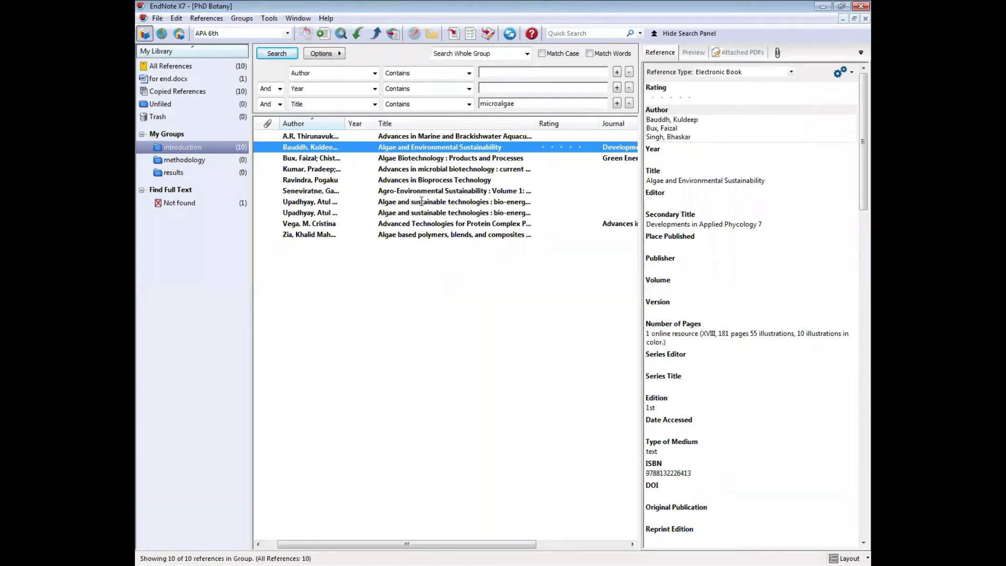
Switch to Word and continue the Introduction paragraph with "algae are useful for sustainable environment"
key(alt+Tab)
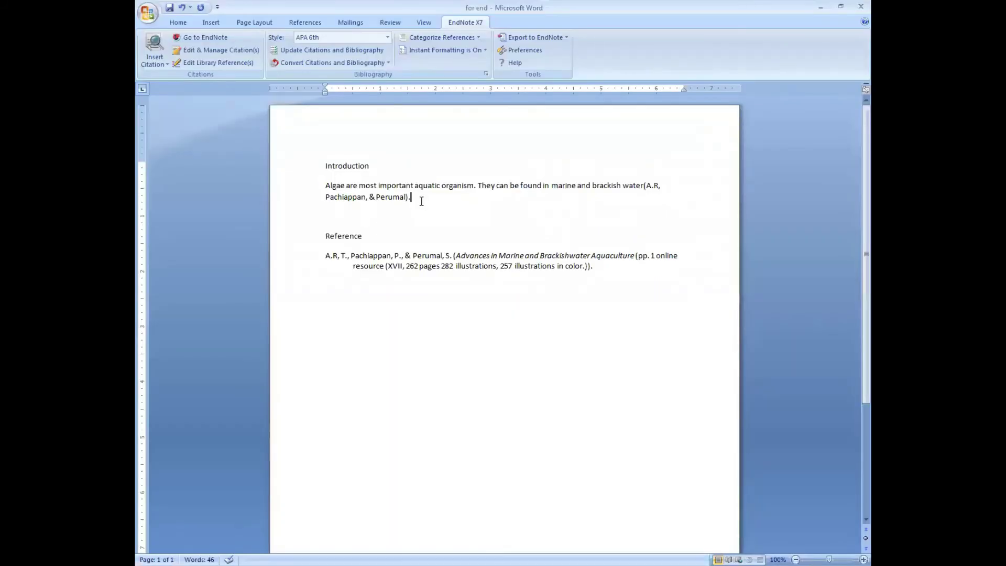
text(algae are)
text(useful for sustai)
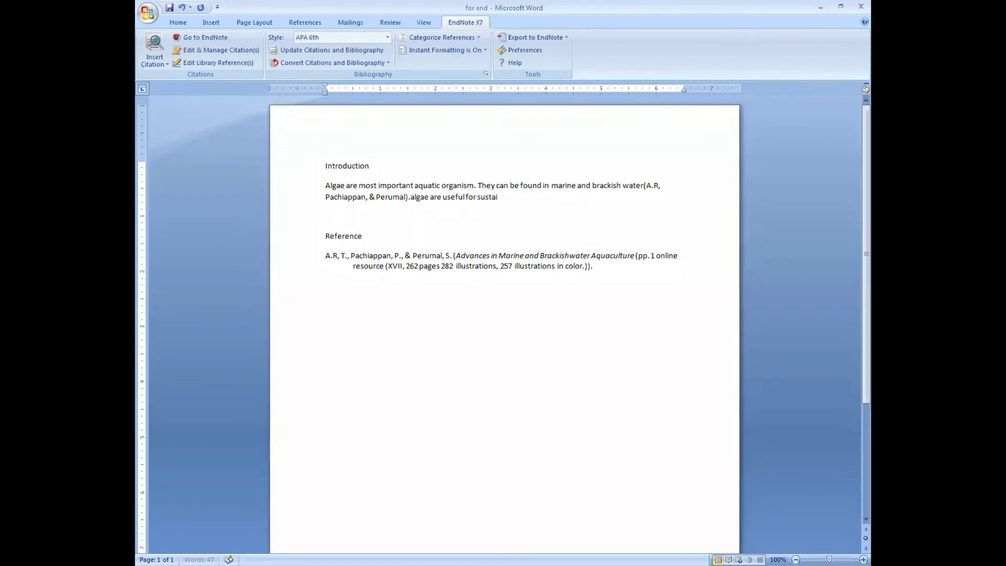
text(nable environment)
Insert the reference selected in EndNote as a citation after "sustainable environment" and check the bibliography entries under Reference
click(154, 62)
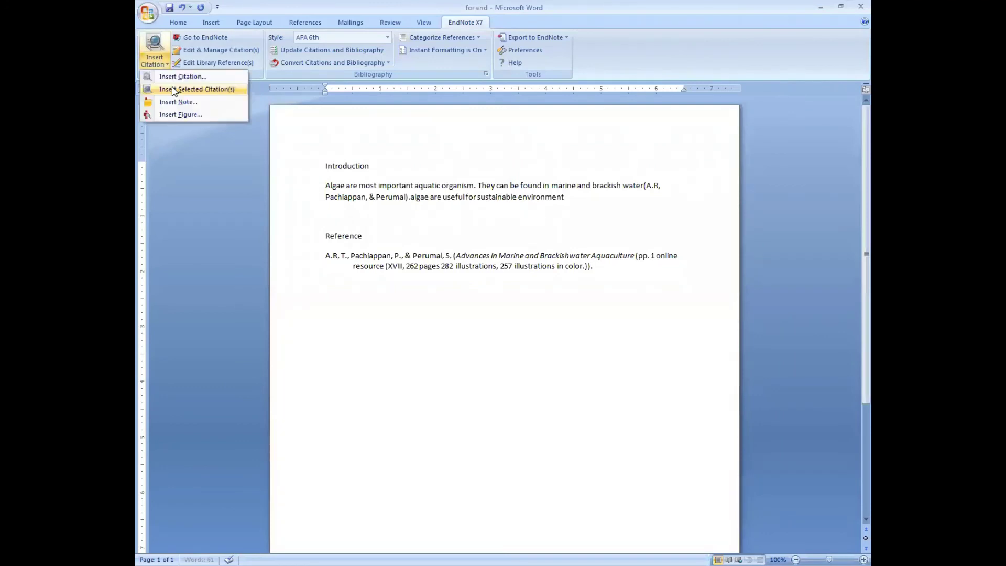
click(565, 216)
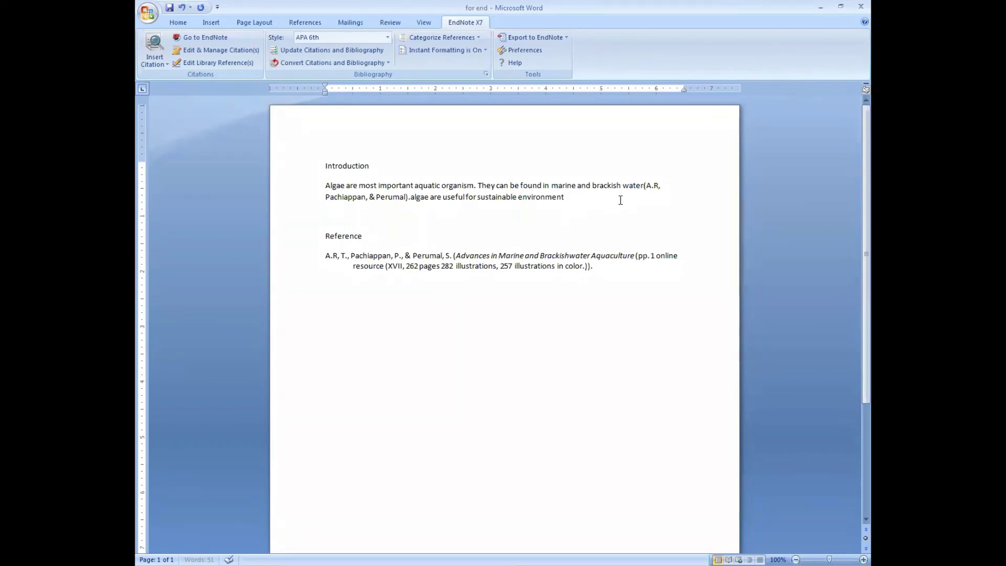
key(alt+2)
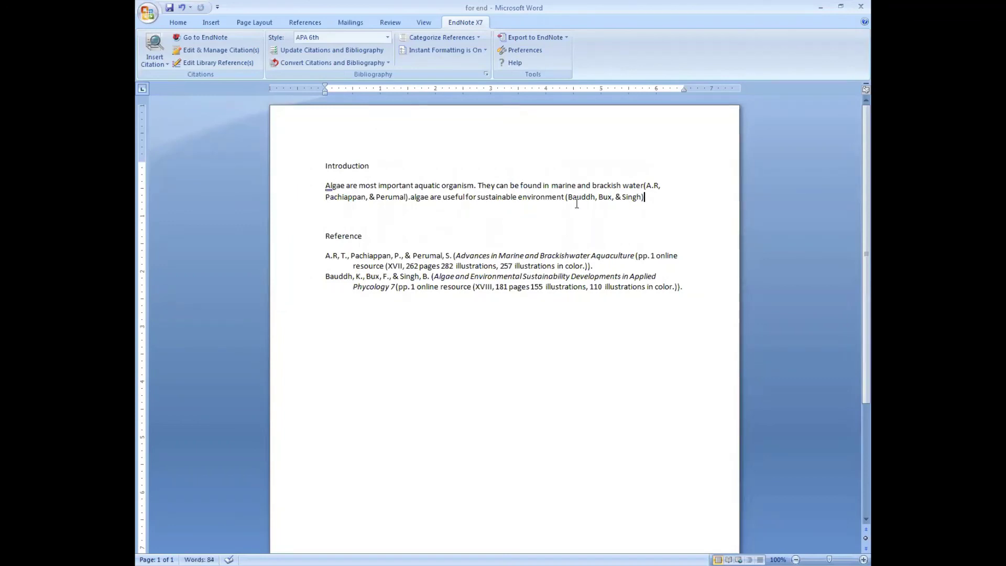
click(325, 255)
shift+click(438, 266)
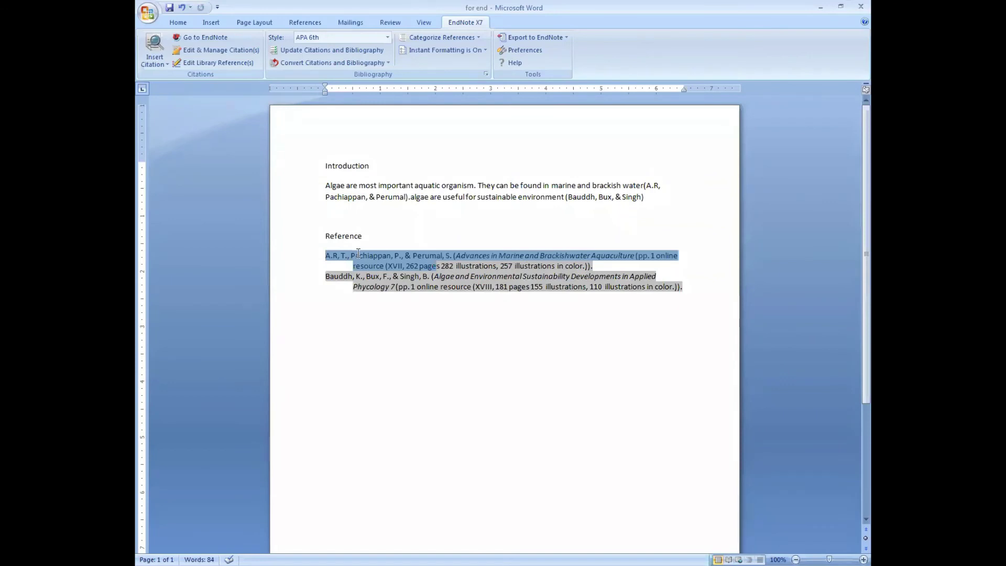
click(557, 295)
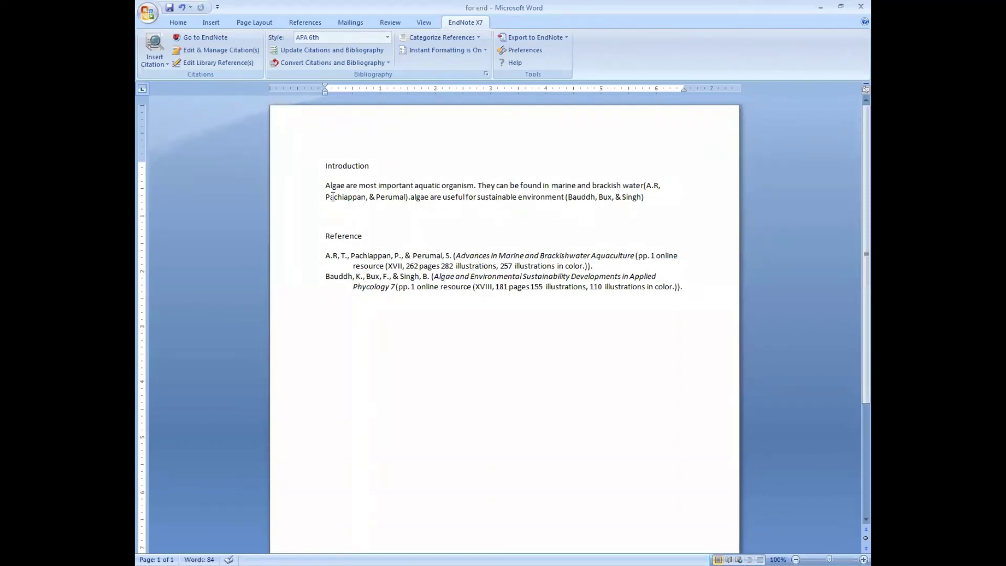
Apply the Annotated style to the citations and bibliography and look through the reformatted reference entries
click(385, 38)
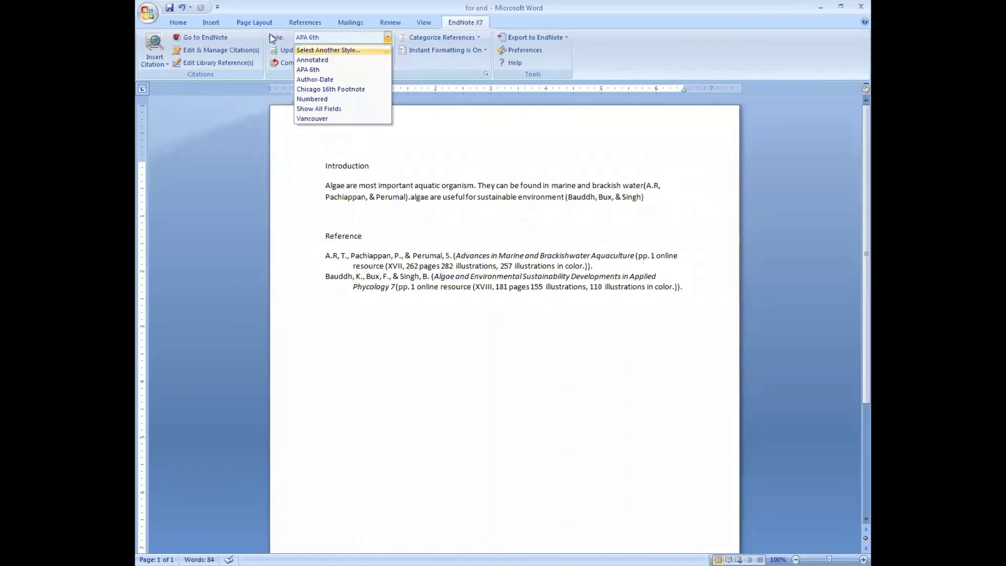
click(313, 59)
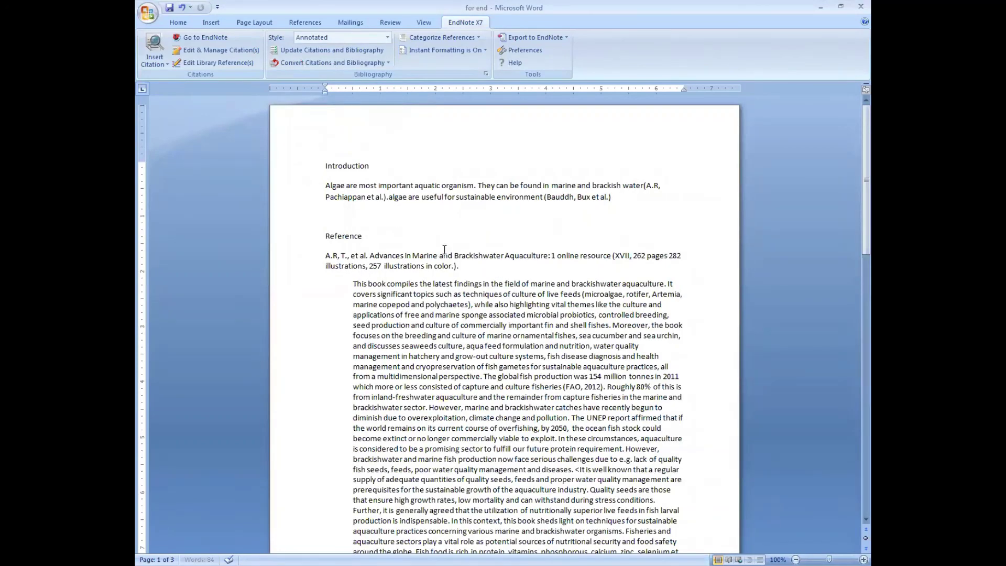
scroll(444, 249, down, 10)
scroll(445, 250, down, 10)
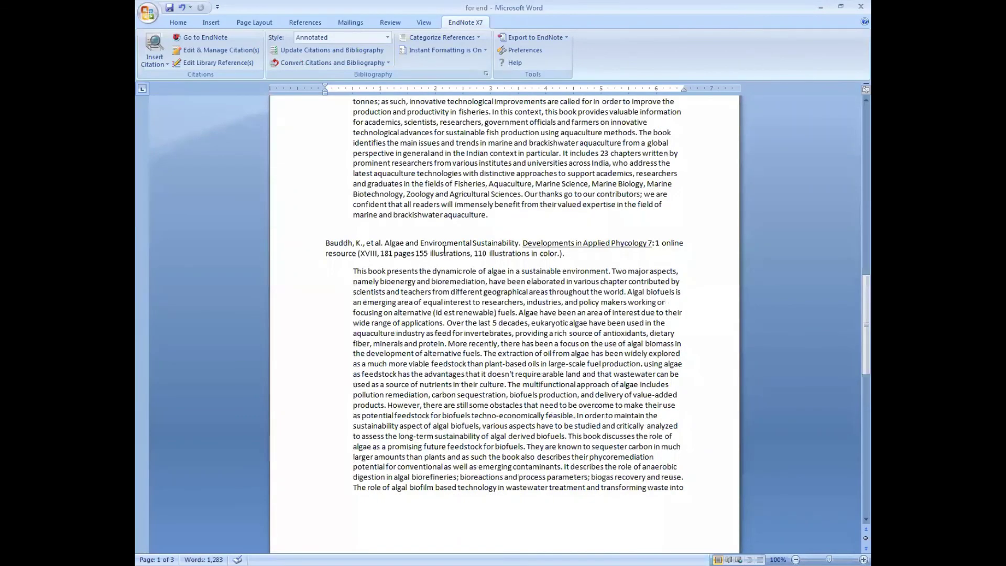
scroll(401, 236, up, 15)
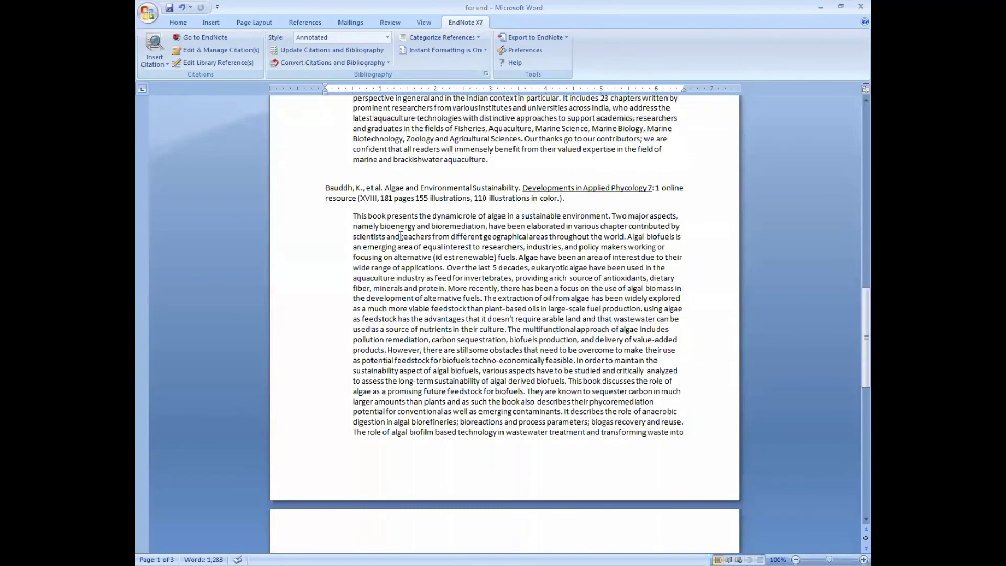
scroll(416, 232, up, 20)
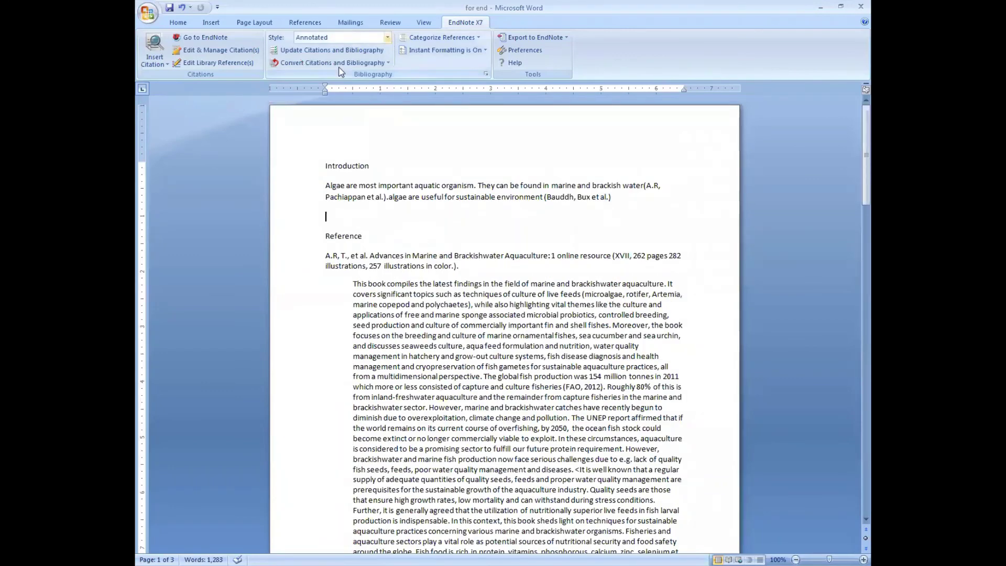
Try the Author-Date style on the citations and bibliography, and set the style to Numbered
click(388, 38)
click(330, 79)
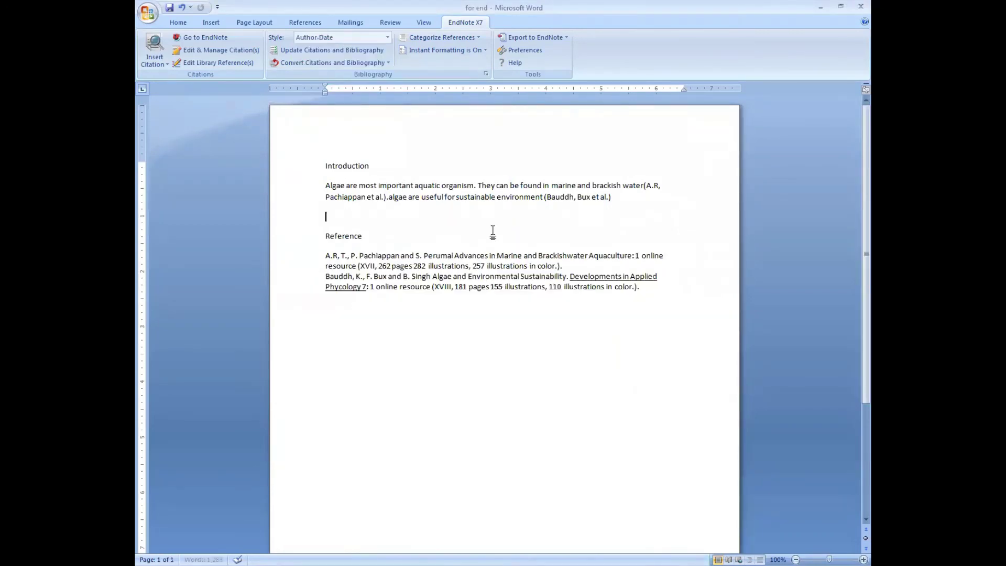
click(387, 37)
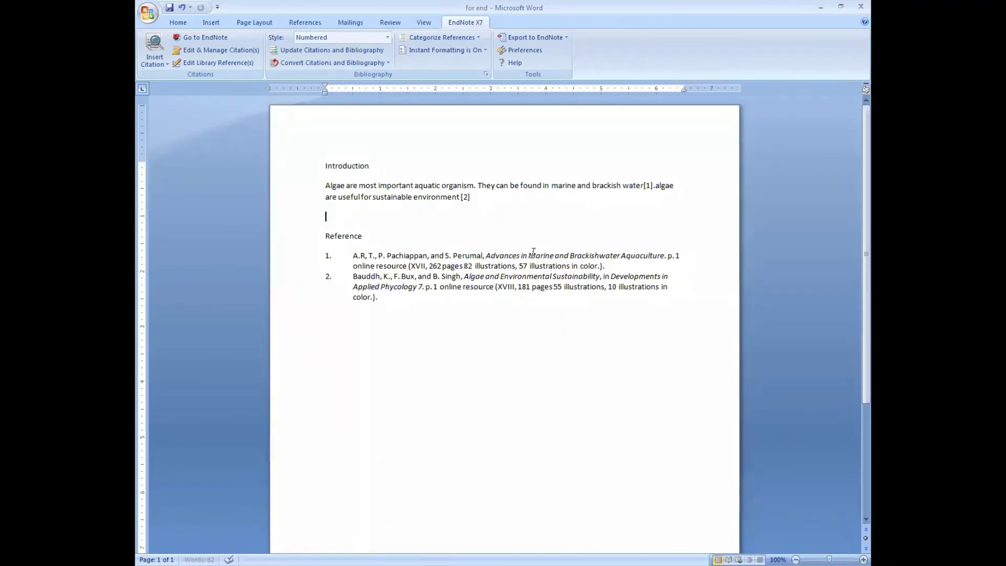
Move the citation after "brackish water" to the end of the paragraph, behind the other citation, and update the citations and bibliography
click(652, 186)
drag(647, 188, 478, 197)
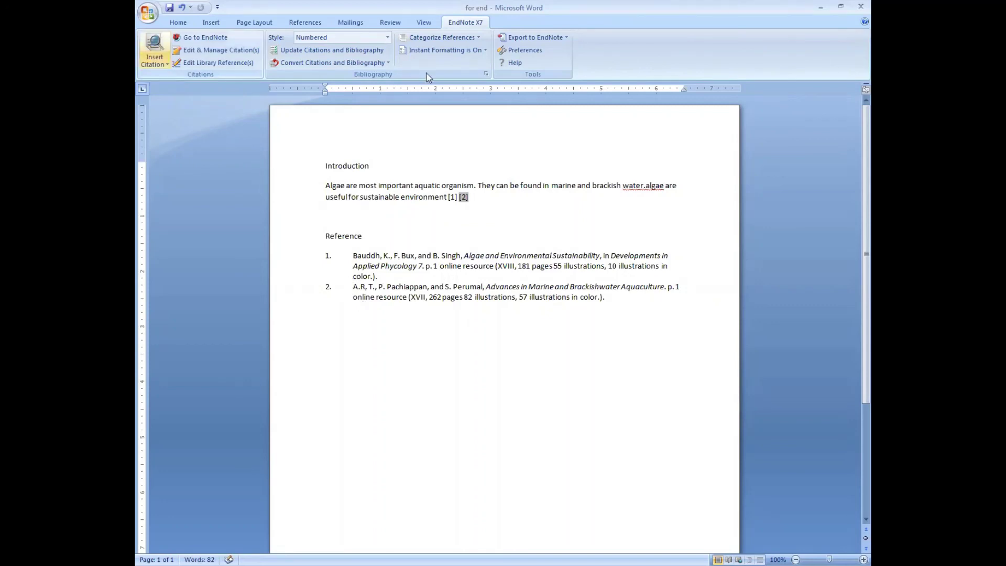
click(314, 50)
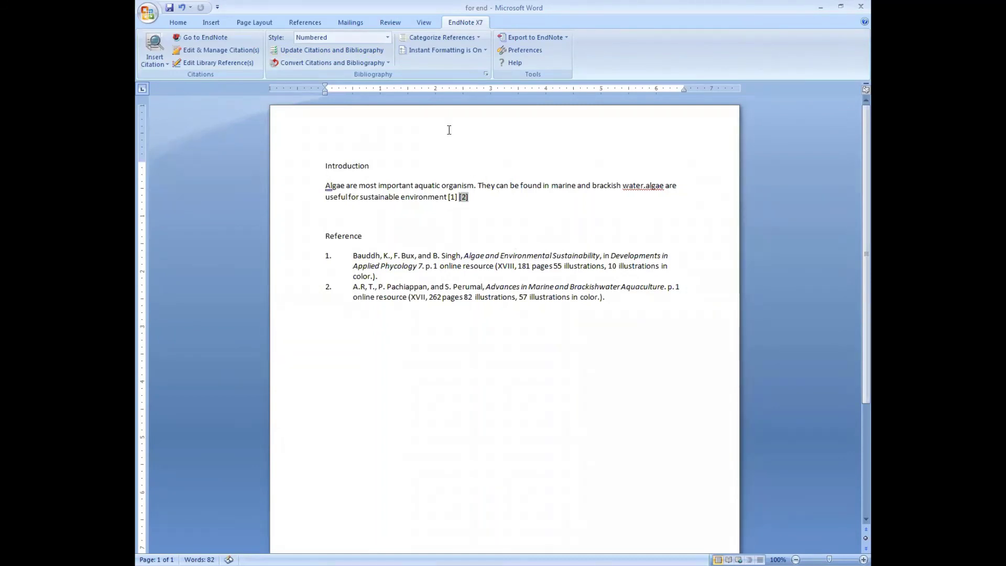
Switch from the Word document to the EndNote library
click(200, 41)
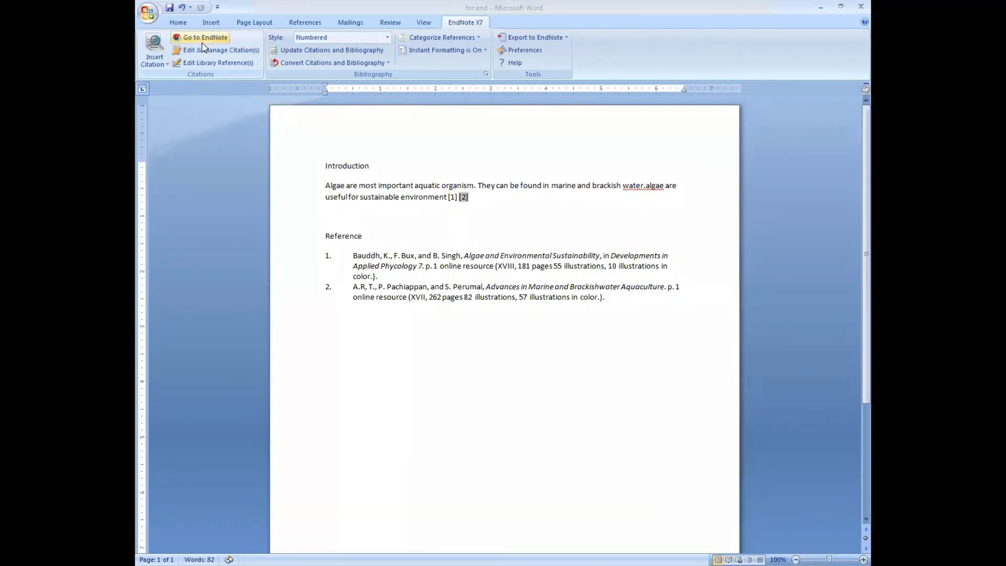